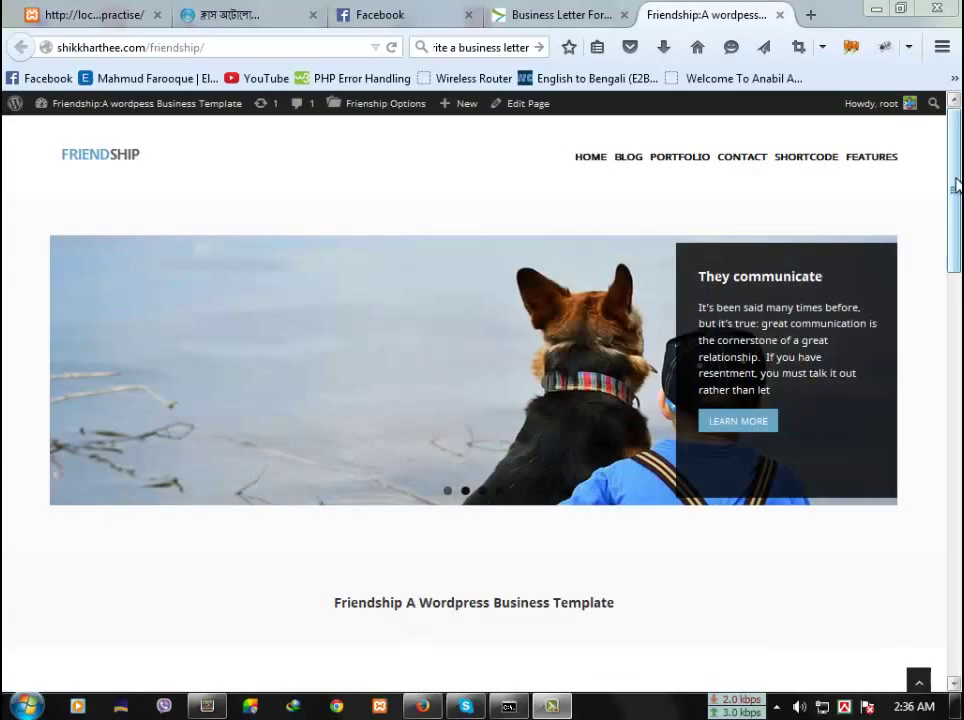
Scroll through the 'Some Important Features of My Work...' feature list and back to the top
{"action": "left_click_drag", "start_coordinate": [955, 185], "coordinate": [953, 548]}
{"action": "scroll", "coordinate": [398, 495], "scroll_direction": "down", "scroll_amount": 3}
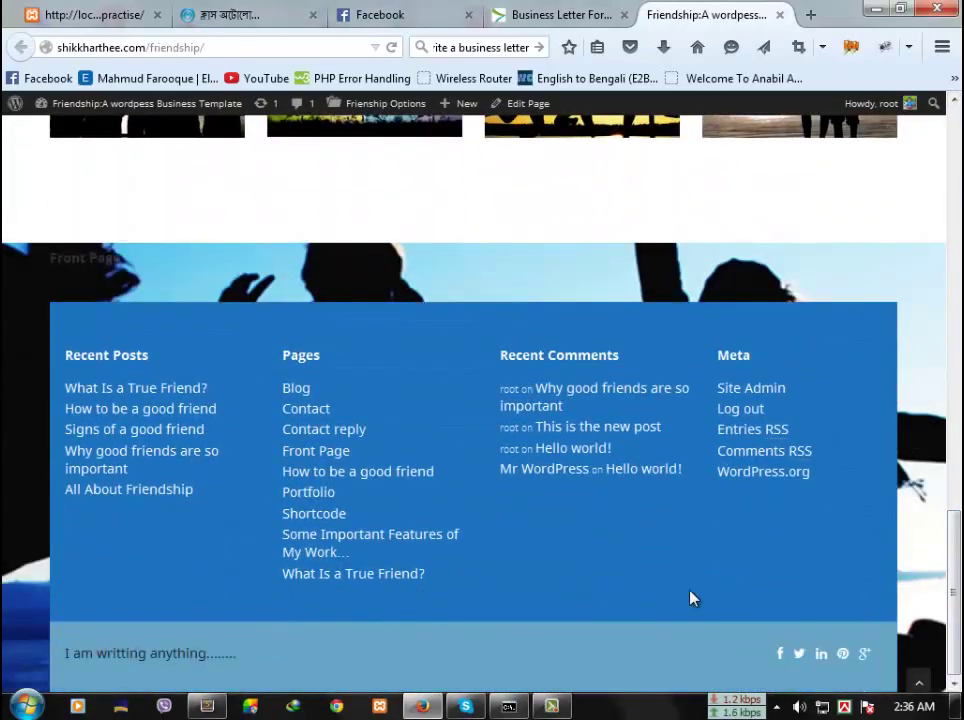
{"action": "scroll", "coordinate": [690, 598], "scroll_direction": "up", "scroll_amount": 15}
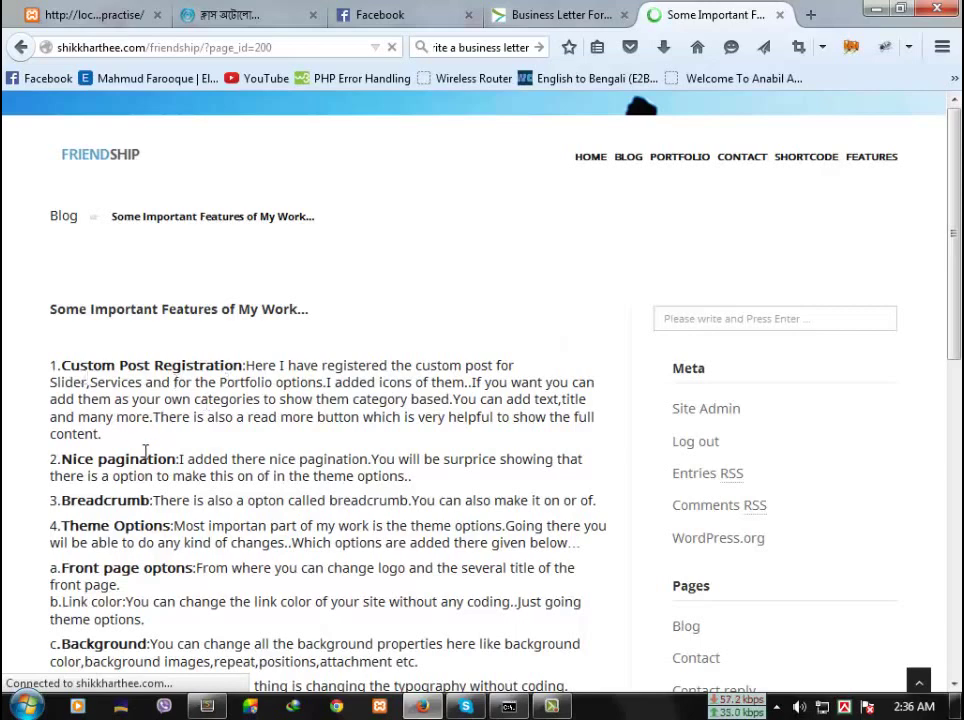
{"action": "scroll", "coordinate": [163, 468], "scroll_direction": "down", "scroll_amount": 2}
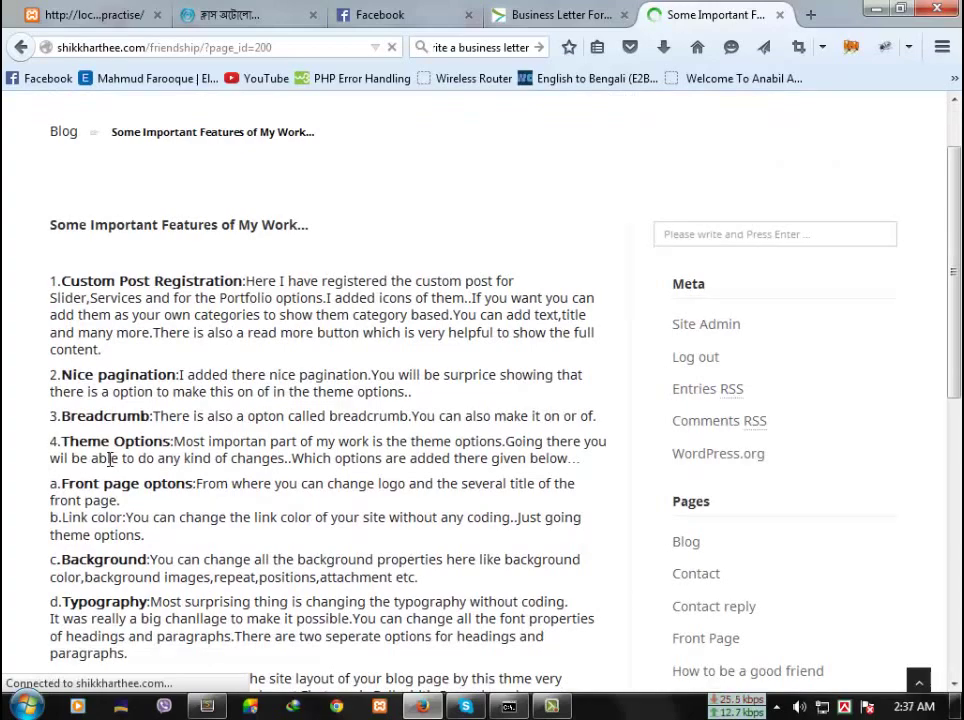
{"action": "scroll", "coordinate": [109, 460], "scroll_direction": "down", "scroll_amount": 2}
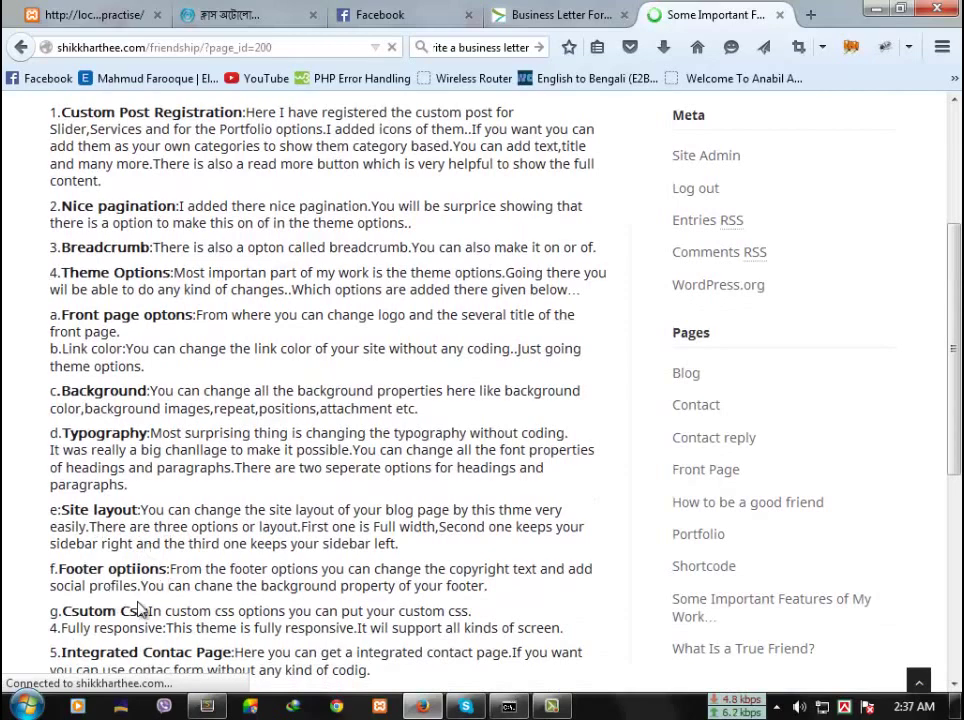
{"action": "scroll", "coordinate": [140, 609], "scroll_direction": "down", "scroll_amount": 2}
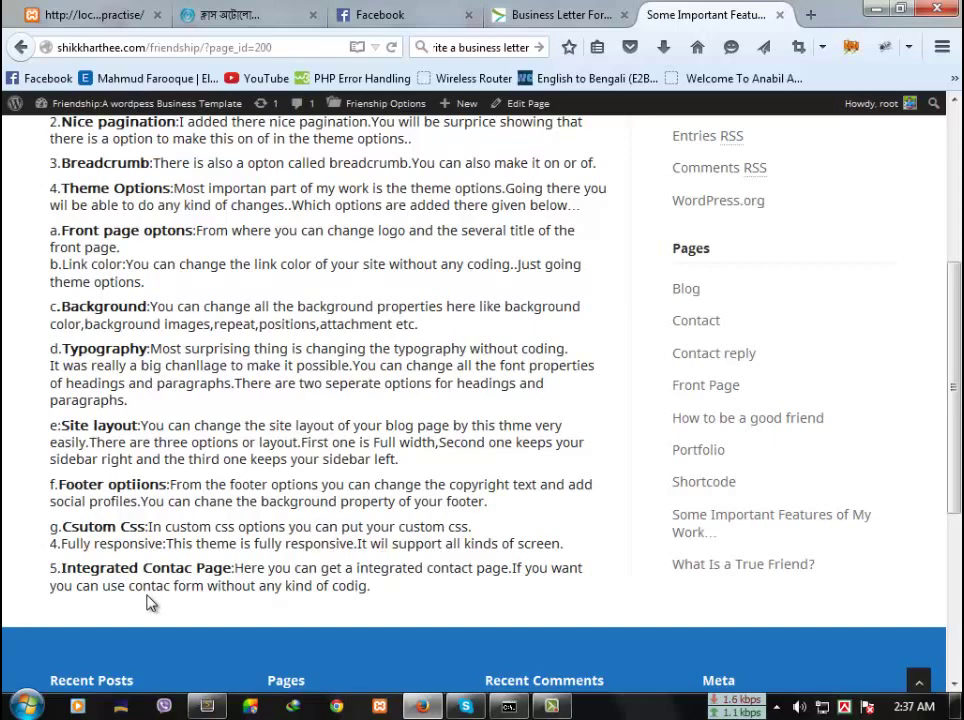
{"action": "scroll", "coordinate": [803, 301], "scroll_direction": "up", "scroll_amount": 6}
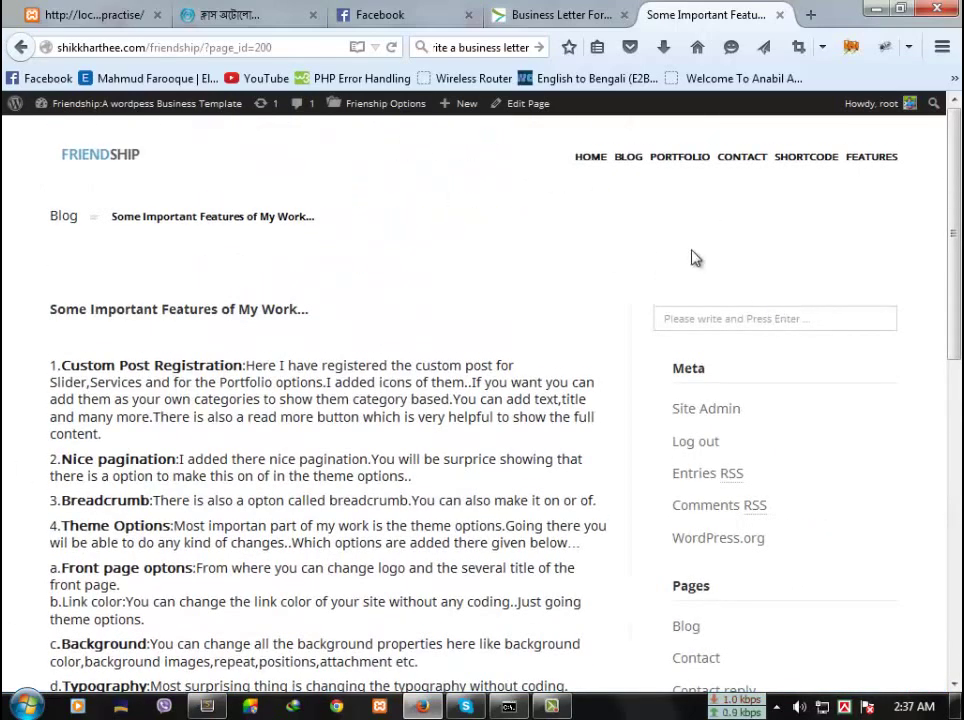
Go back to the Friendship home page with HOME in the top menu
{"action": "left_click", "coordinate": [587, 160]}
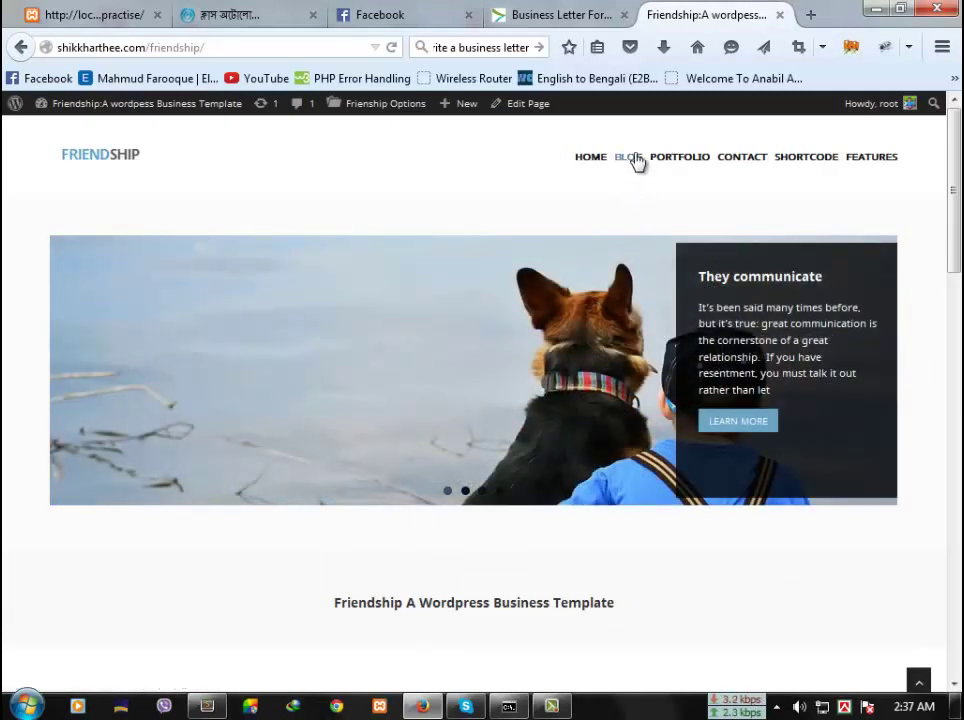
Open the BLOG listing and scroll through its posts
{"action": "left_click", "coordinate": [636, 160]}
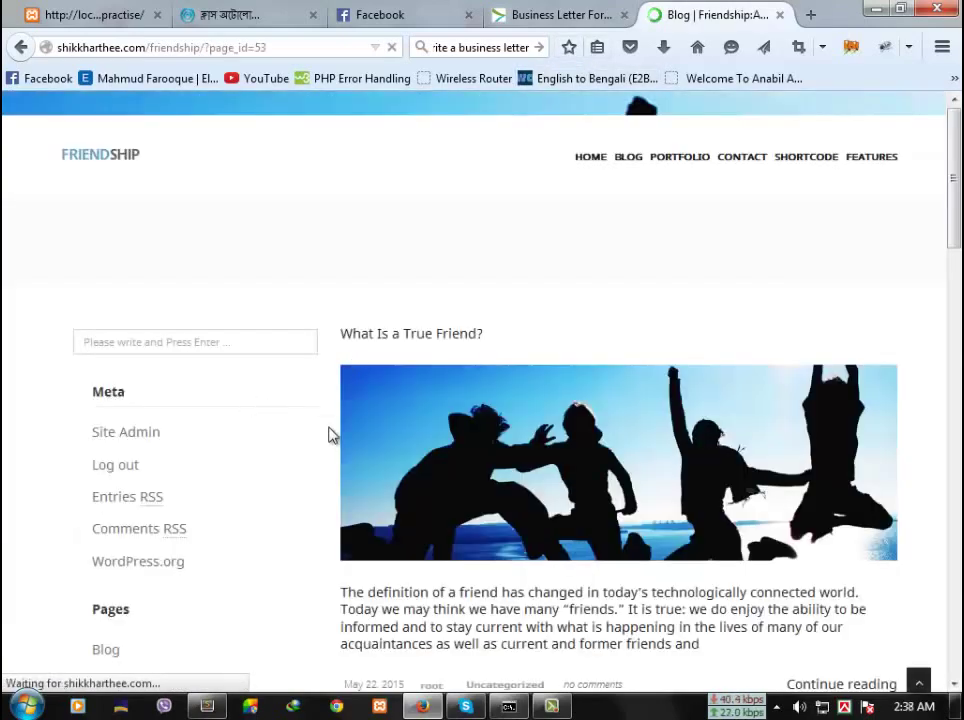
{"action": "scroll", "coordinate": [360, 420], "scroll_direction": "down", "scroll_amount": 3}
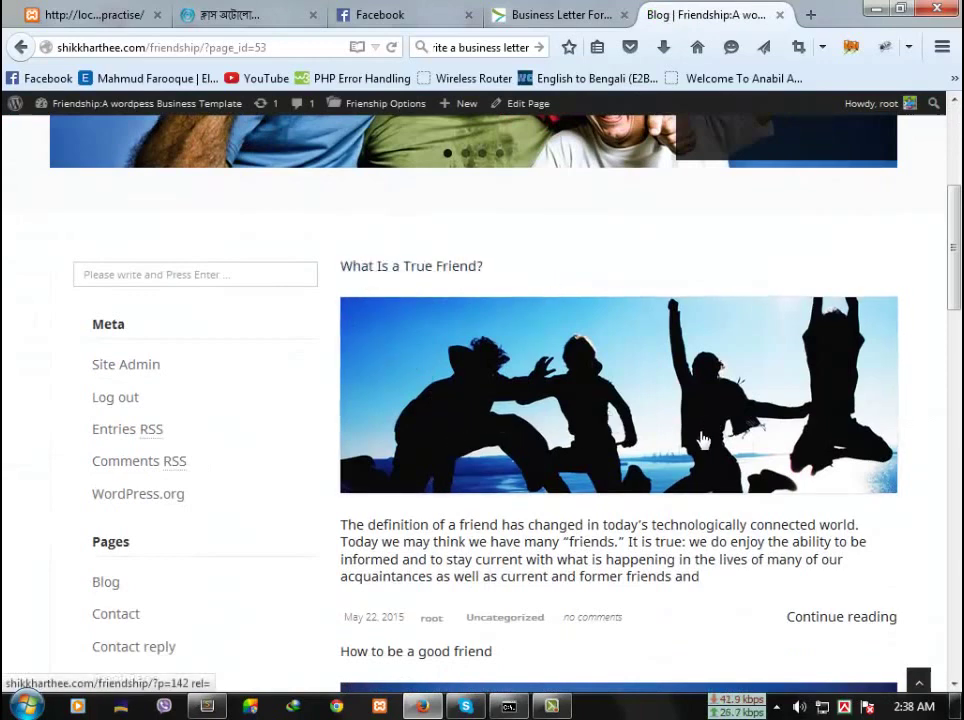
{"action": "scroll", "coordinate": [424, 456], "scroll_direction": "down", "scroll_amount": 3}
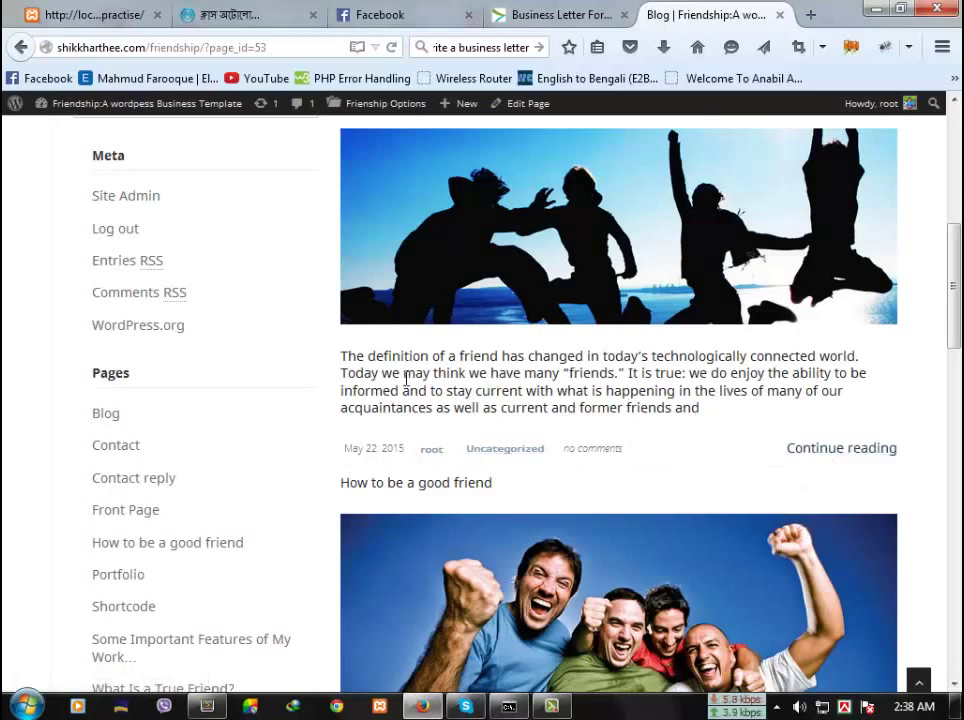
Read the full 'What Is a True Friend?' post down to its Leave a Reply box, then scroll back up
{"action": "left_click", "coordinate": [836, 452]}
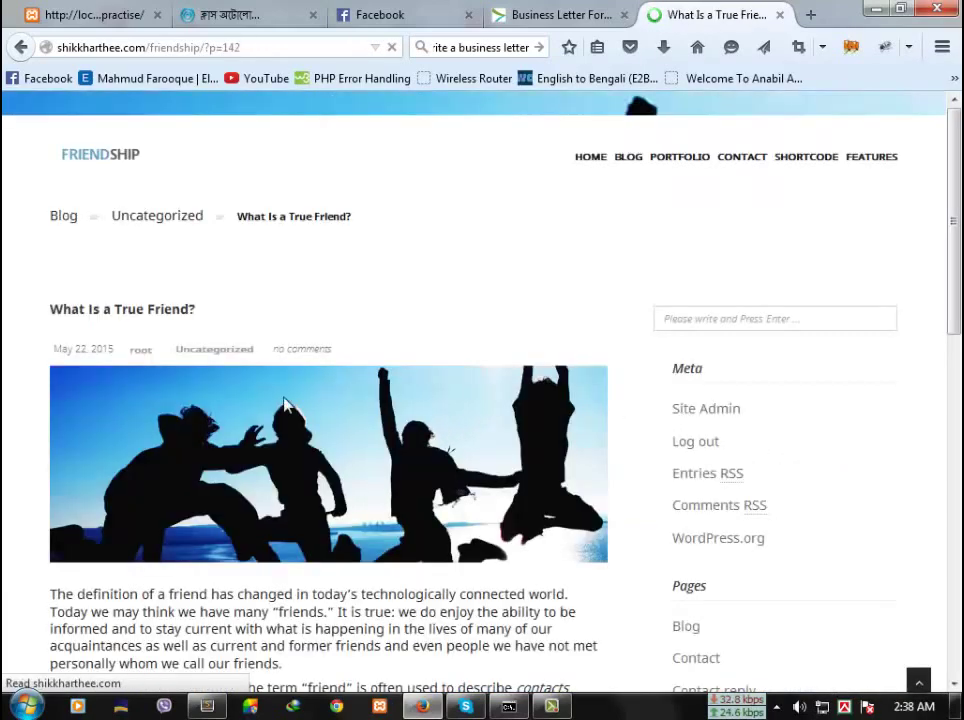
{"action": "scroll", "coordinate": [204, 430], "scroll_direction": "down", "scroll_amount": 7}
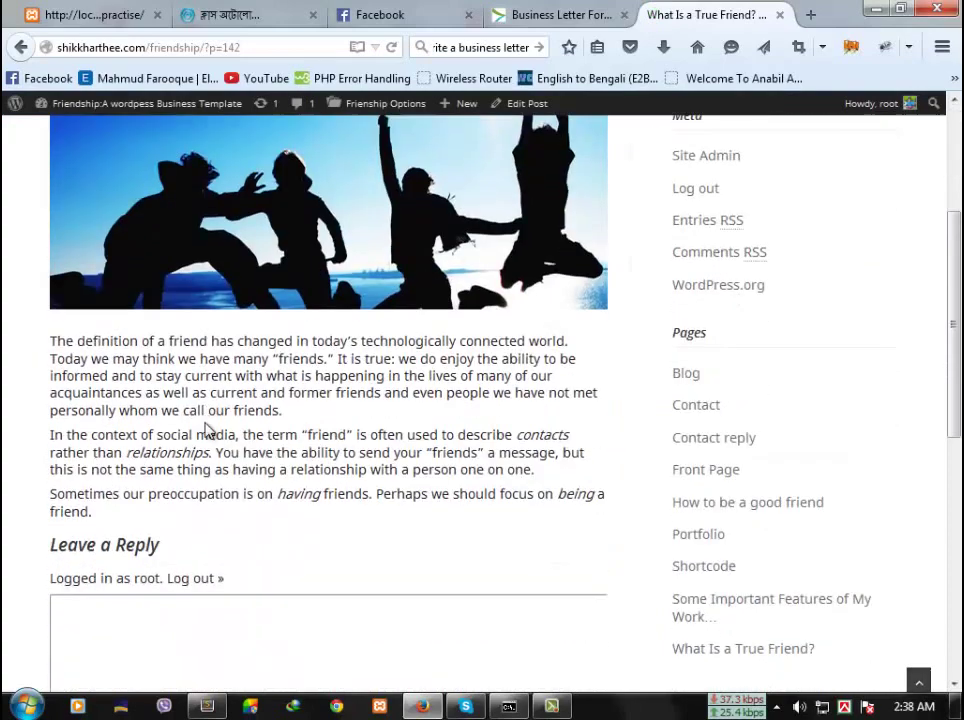
{"action": "scroll", "coordinate": [381, 443], "scroll_direction": "down", "scroll_amount": 5}
{"action": "left_click", "coordinate": [161, 290]}
{"action": "scroll", "coordinate": [136, 314], "scroll_direction": "up", "scroll_amount": 3}
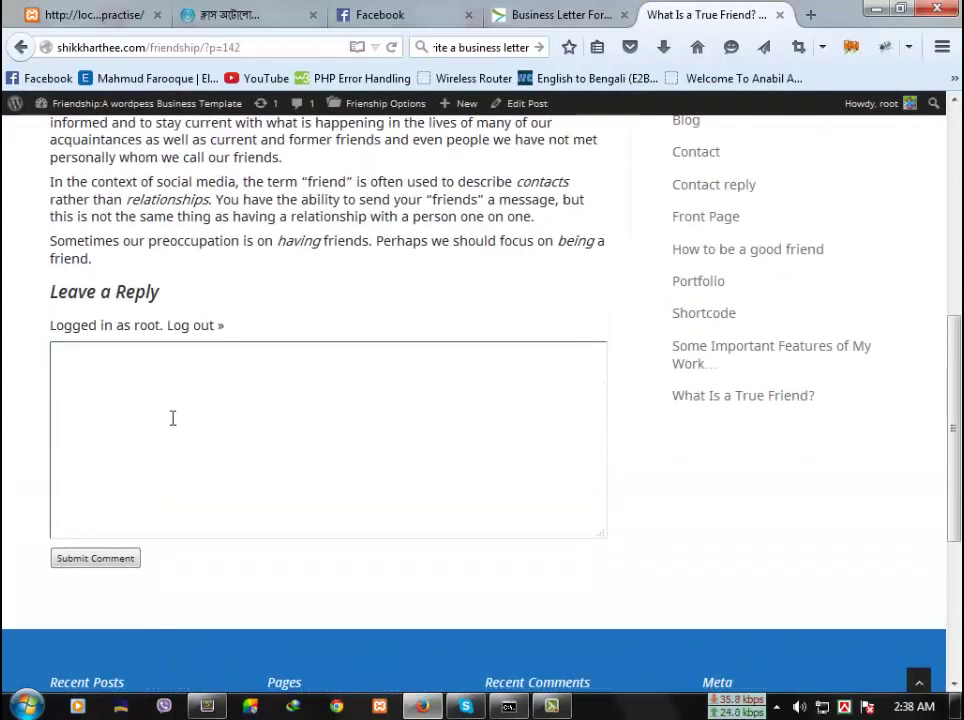
{"action": "scroll", "coordinate": [247, 495], "scroll_direction": "down", "scroll_amount": 6}
{"action": "scroll", "coordinate": [501, 536], "scroll_direction": "up", "scroll_amount": 7}
{"action": "scroll", "coordinate": [505, 534], "scroll_direction": "up", "scroll_amount": 10}
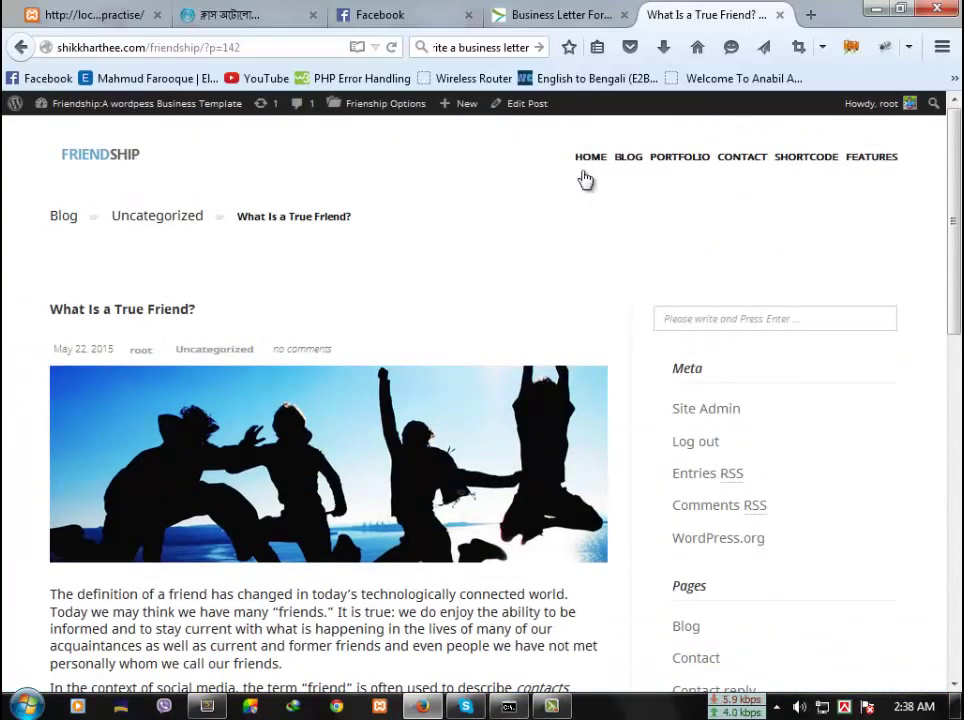
Return to the home page, glance at the Business Letter tab, then scroll the slider and Theme Features
{"action": "left_click", "coordinate": [589, 160]}
{"action": "left_click", "coordinate": [532, 12]}
{"action": "left_click", "coordinate": [685, 12]}
{"action": "left_click", "coordinate": [590, 10]}
{"action": "left_click", "coordinate": [700, 13]}
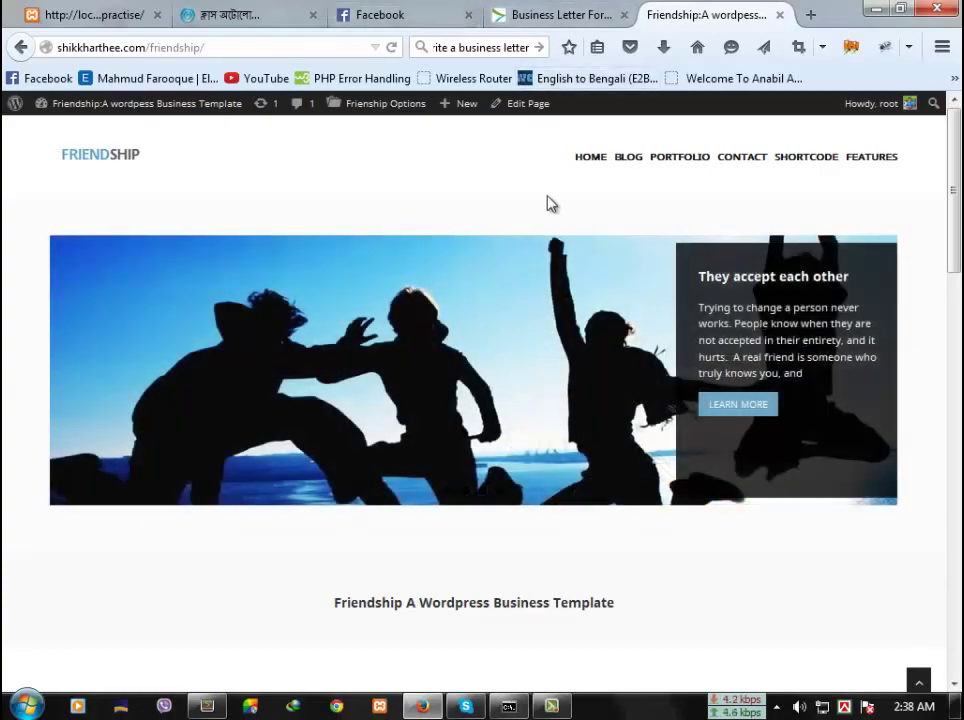
{"action": "scroll", "coordinate": [589, 313], "scroll_direction": "down", "scroll_amount": 2}
{"action": "scroll", "coordinate": [589, 313], "scroll_direction": "down", "scroll_amount": 5}
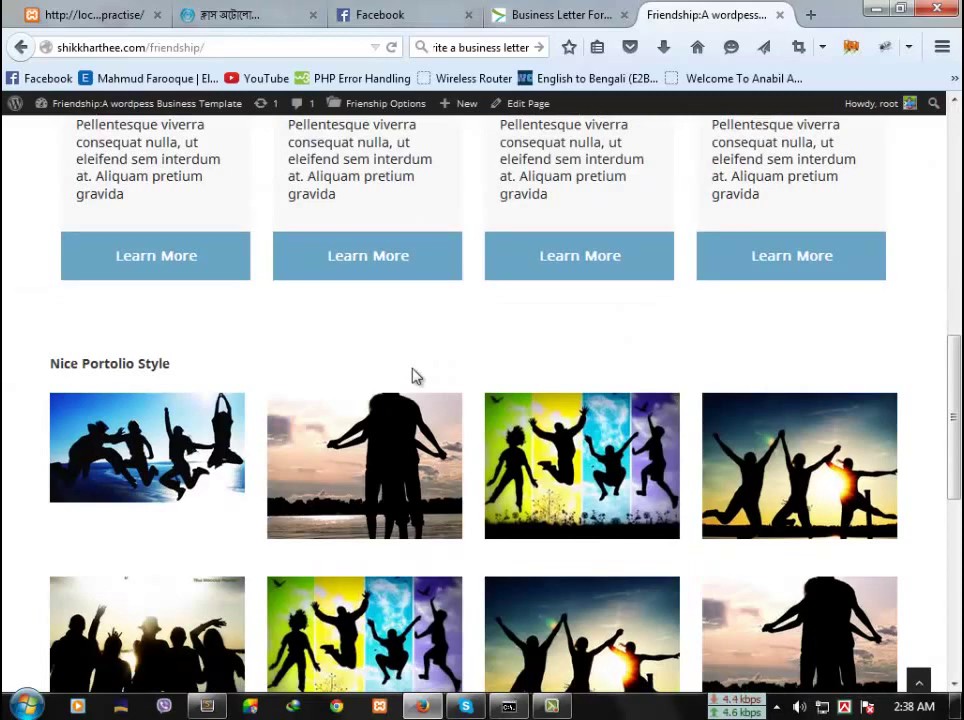
{"action": "scroll", "coordinate": [416, 376], "scroll_direction": "up", "scroll_amount": 7}
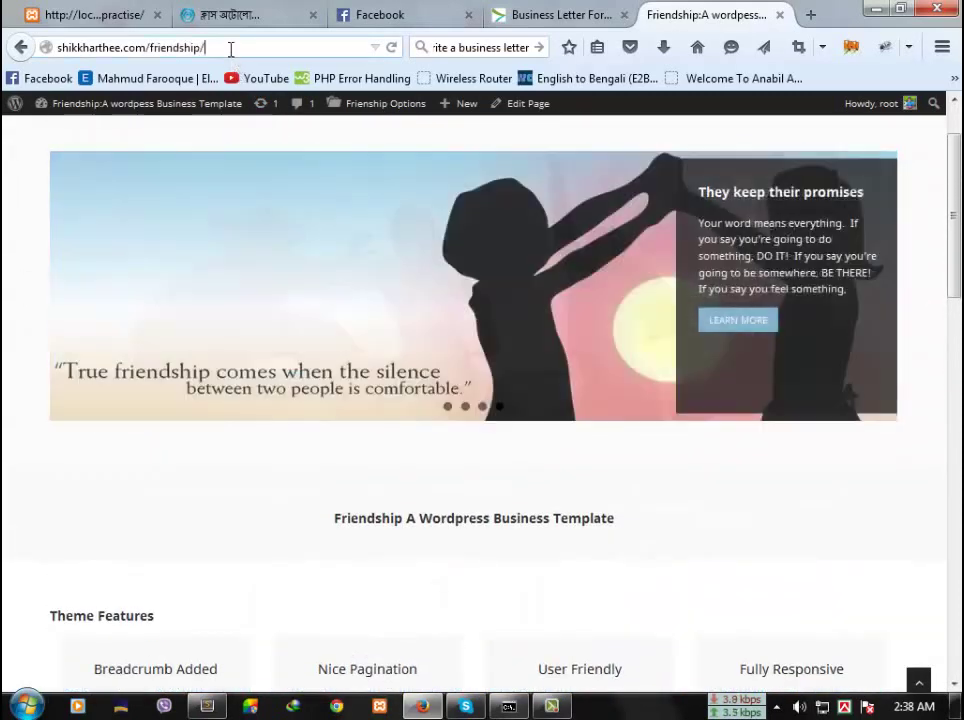
Load the WordPress admin dashboard by adding wp-admin to the site address
{"action": "left_click", "coordinate": [237, 48]}
{"action": "left_click", "coordinate": [243, 48]}
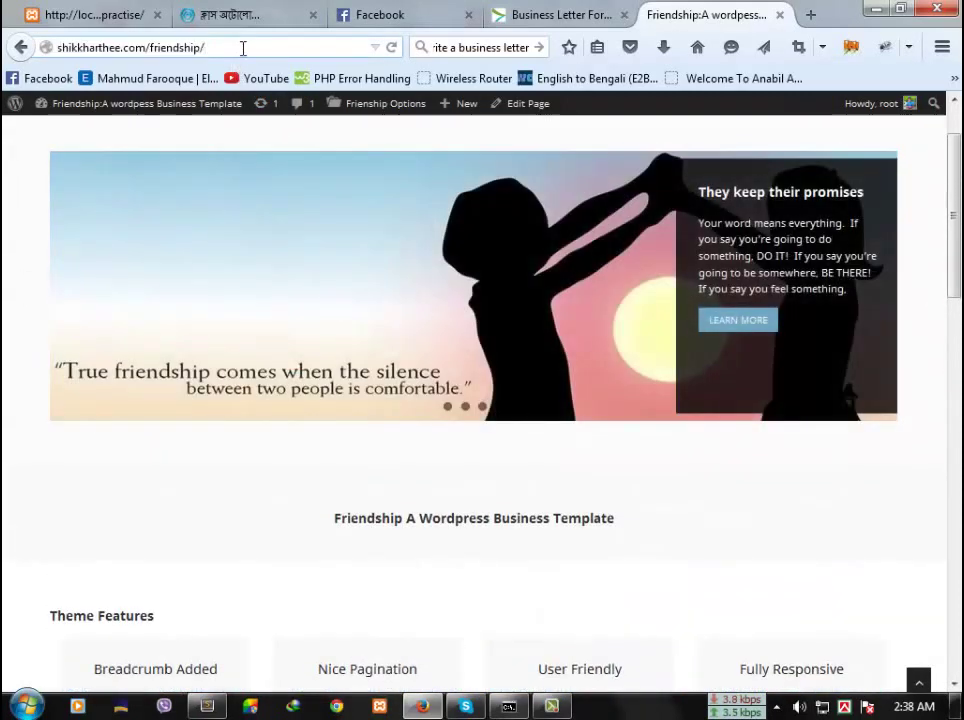
{"action": "type", "text": "wp"}
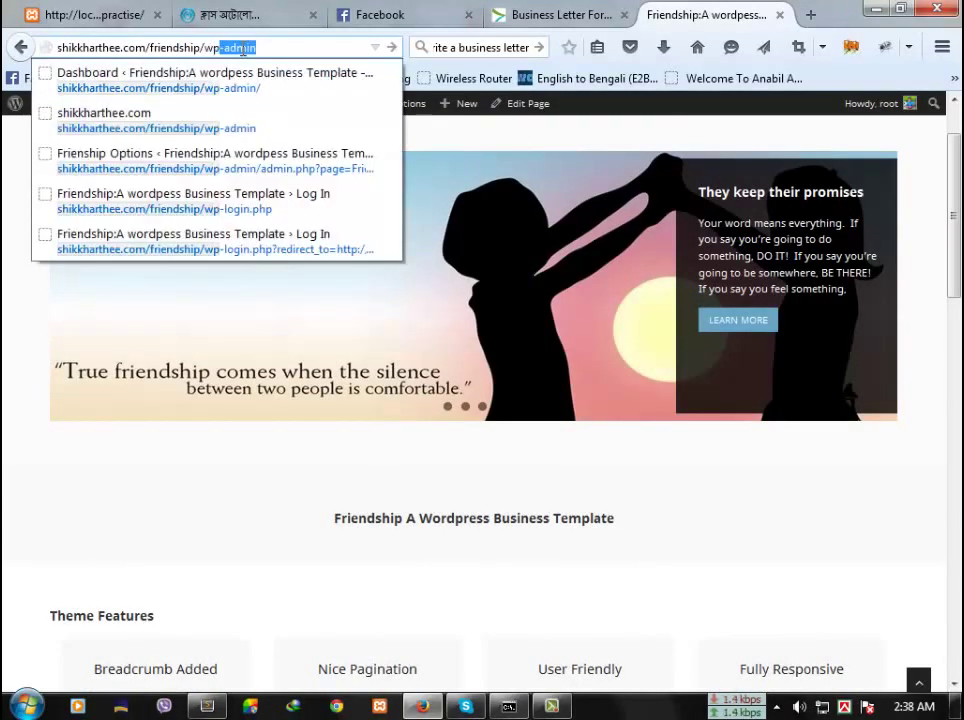
{"action": "type", "text": "-admin"}
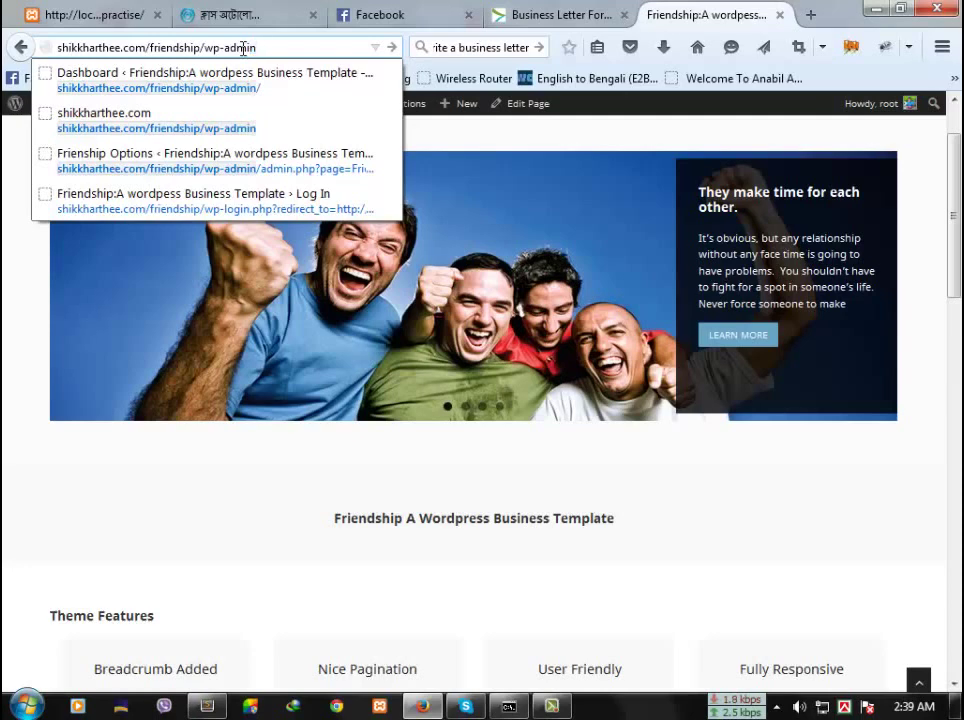
{"action": "key", "text": "Return"}
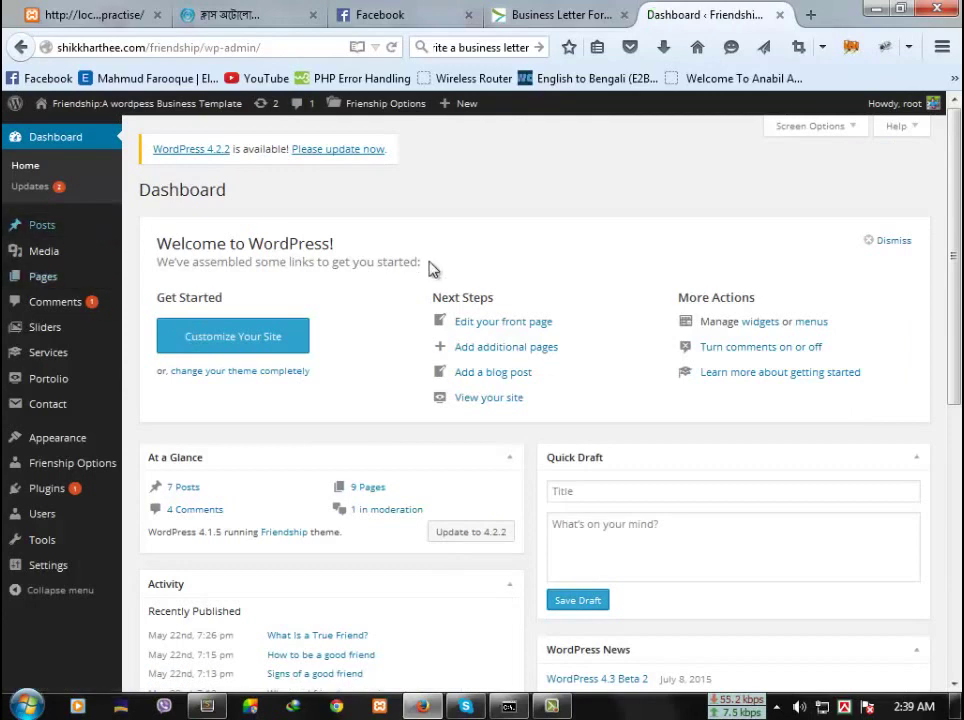
Open the live Friendship site in a new tab from the admin site name
{"action": "left_click", "coordinate": [497, 14]}
{"action": "left_click", "coordinate": [688, 14]}
{"action": "middle_click", "coordinate": [48, 127]}
{"action": "left_click", "coordinate": [716, 8]}
{"action": "left_click", "coordinate": [617, 13]}
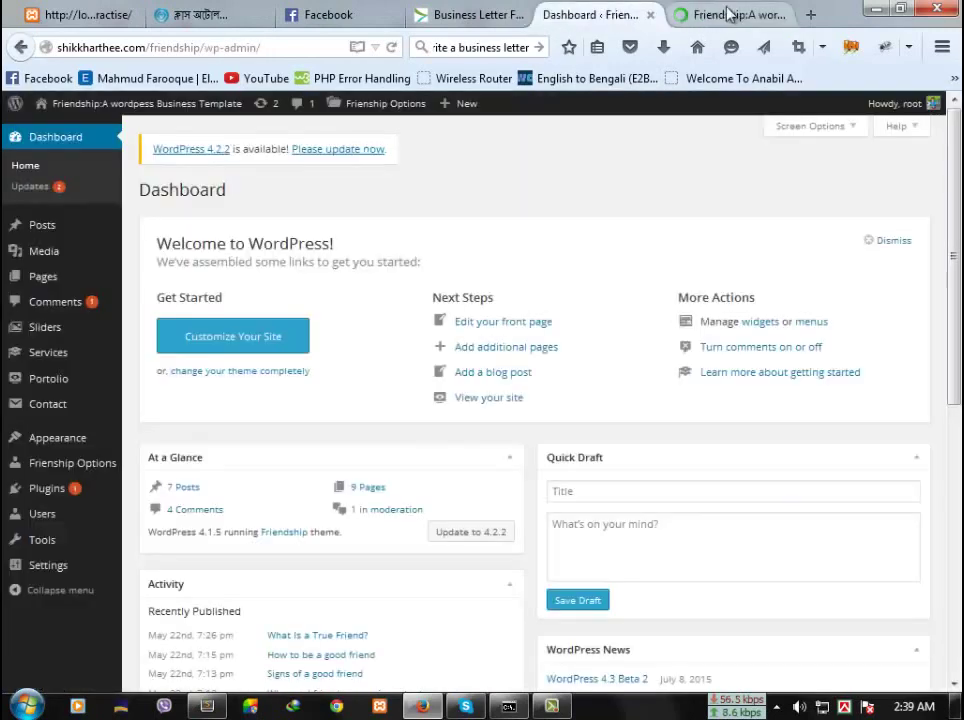
{"action": "left_click", "coordinate": [740, 12]}
{"action": "left_click", "coordinate": [611, 10]}
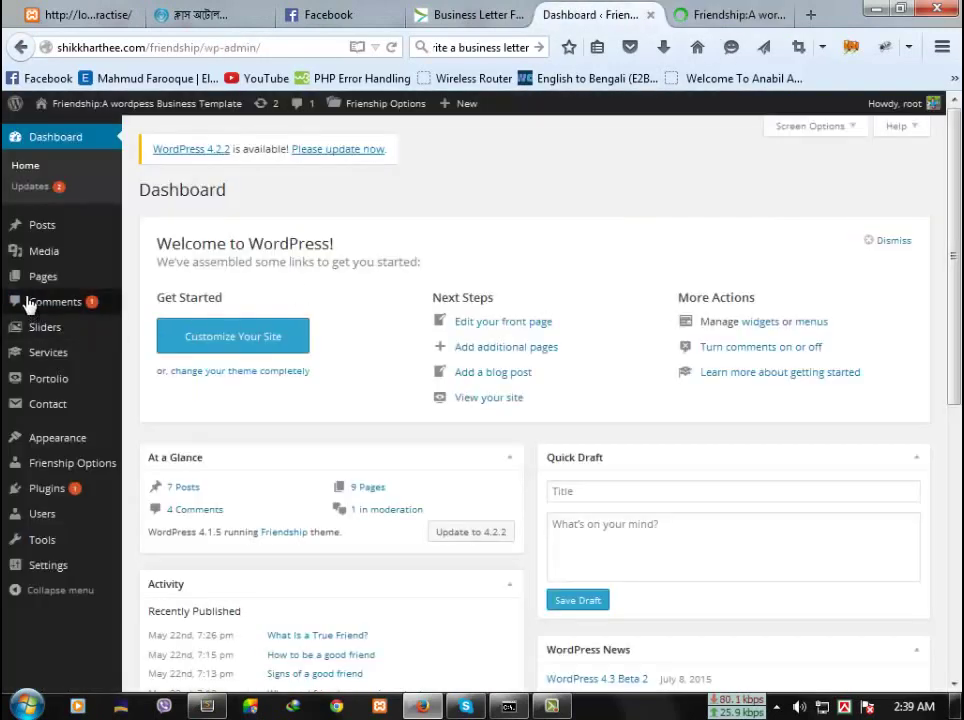
Open the four-slide Sliders list and compare it with the front page's Theme Features cards
{"action": "left_click", "coordinate": [52, 330]}
{"action": "left_click", "coordinate": [683, 11]}
{"action": "left_click", "coordinate": [639, 17]}
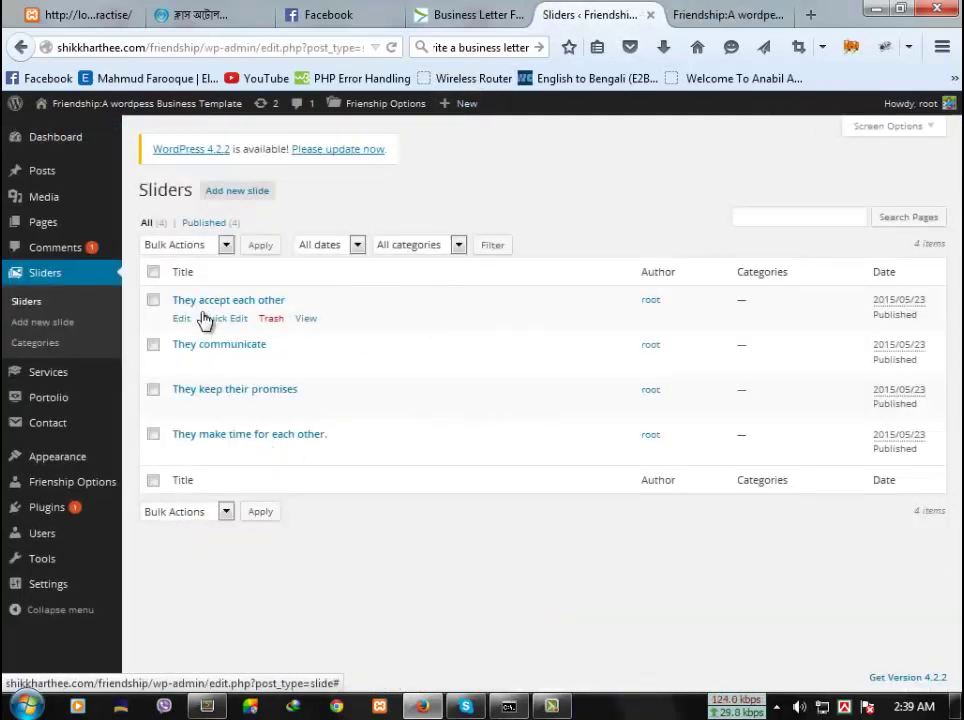
{"action": "left_click", "coordinate": [680, 13]}
{"action": "left_click", "coordinate": [607, 10]}
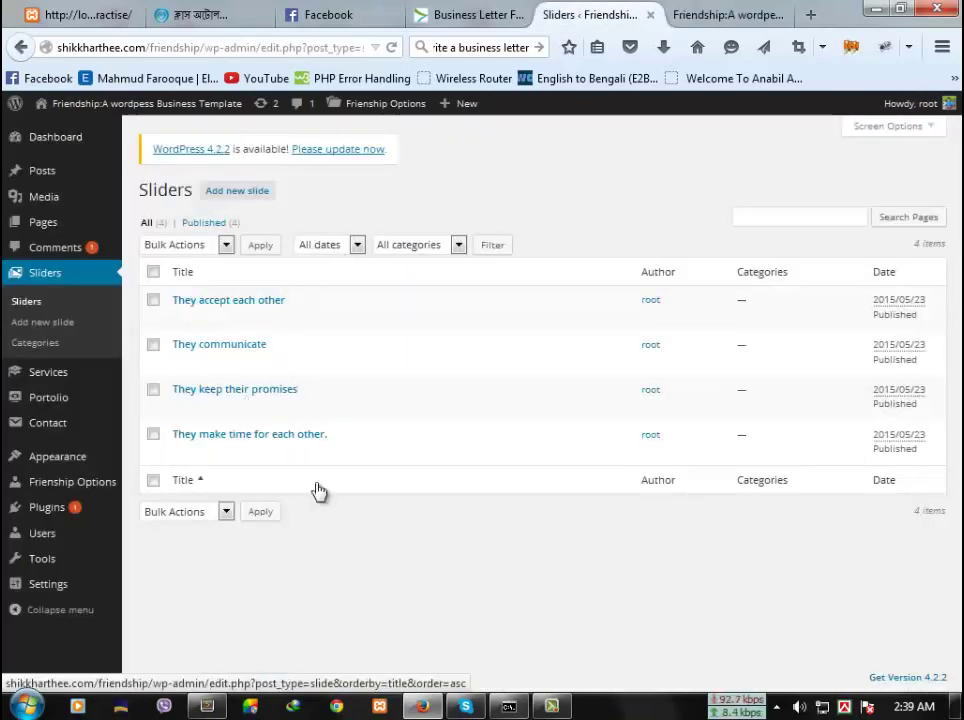
{"action": "left_click", "coordinate": [680, 13]}
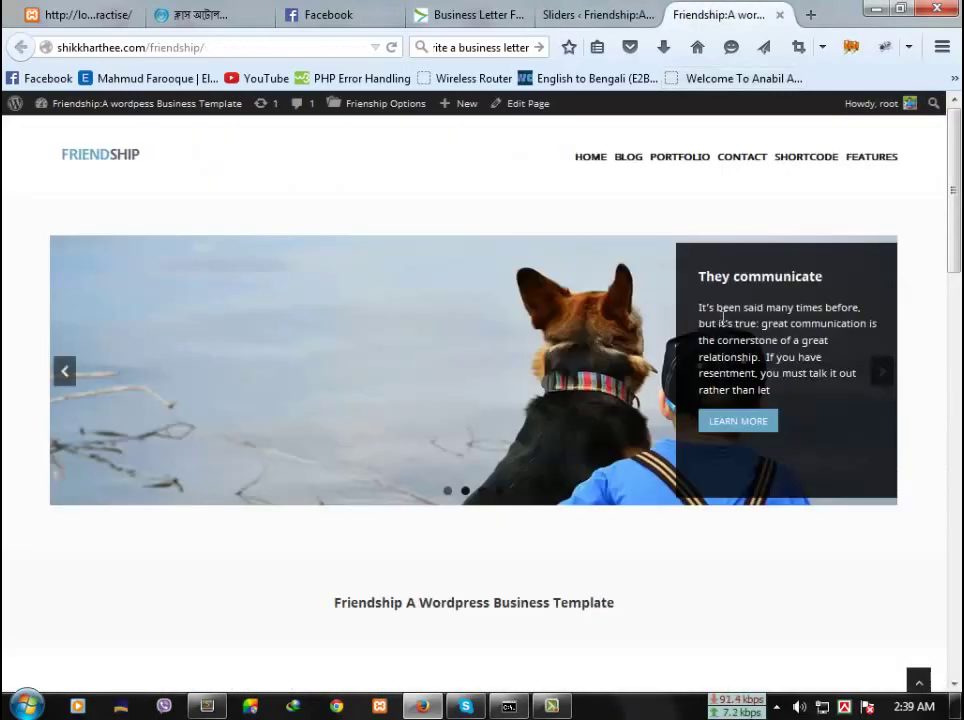
{"action": "left_click", "coordinate": [566, 10]}
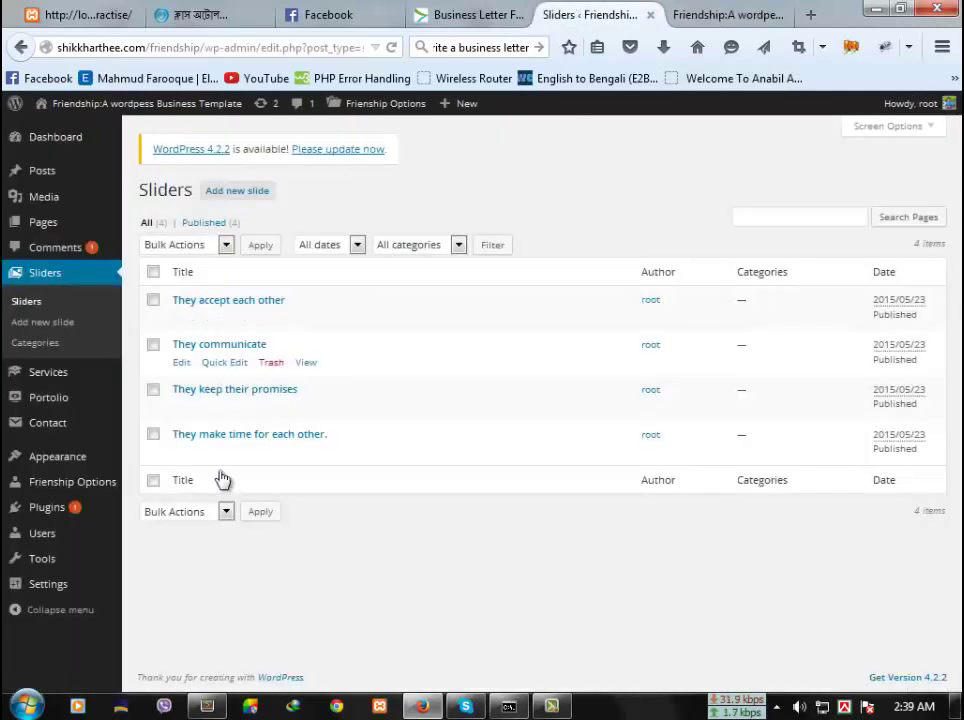
{"action": "left_click", "coordinate": [723, 13]}
{"action": "scroll", "coordinate": [410, 430], "scroll_direction": "down", "scroll_amount": 3}
{"action": "scroll", "coordinate": [238, 547], "scroll_direction": "down", "scroll_amount": 3}
{"action": "scroll", "coordinate": [237, 545], "scroll_direction": "down", "scroll_amount": 5}
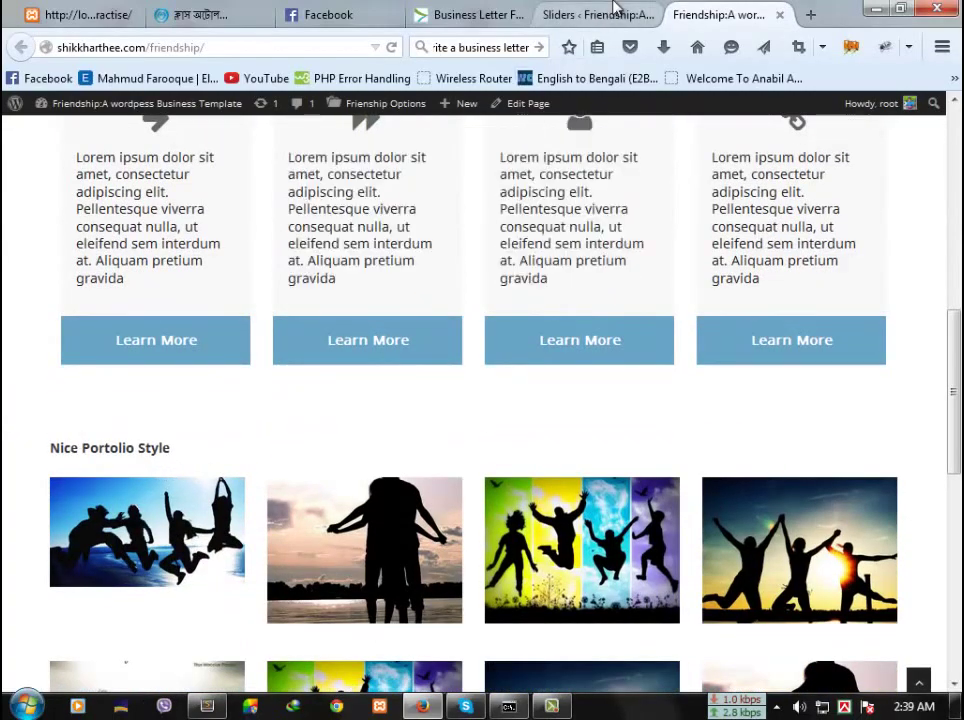
Open the admin Portolio list of eight portfolio items
{"action": "left_click", "coordinate": [590, 14]}
{"action": "mouse_move", "coordinate": [50, 408]}
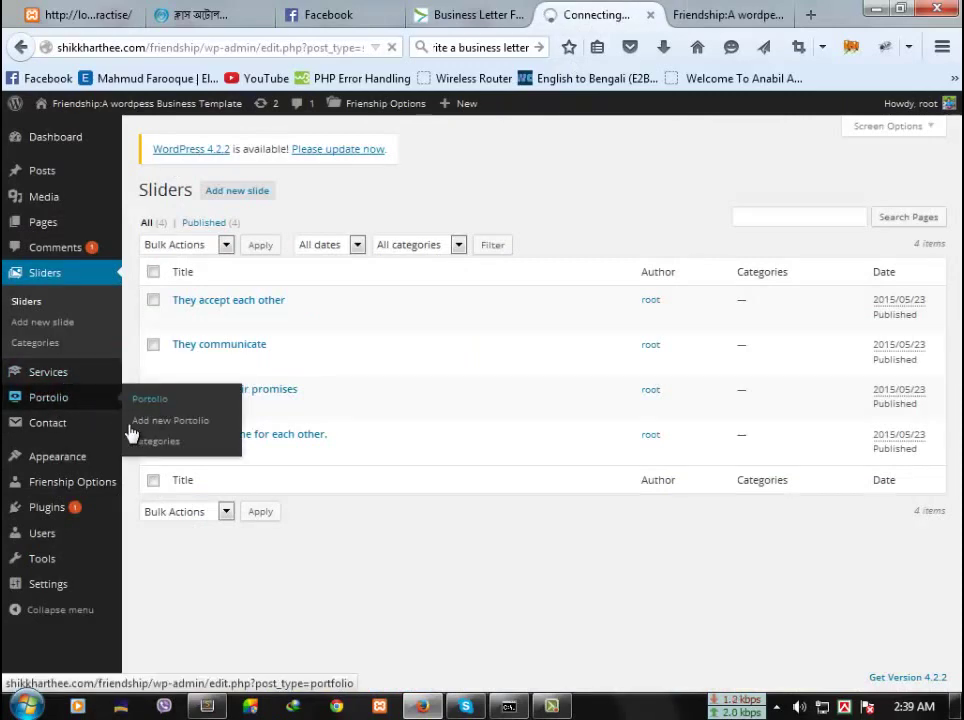
{"action": "left_click", "coordinate": [728, 14]}
Switch back to the Friendship home page and scroll it to the top
{"action": "left_click", "coordinate": [597, 14]}
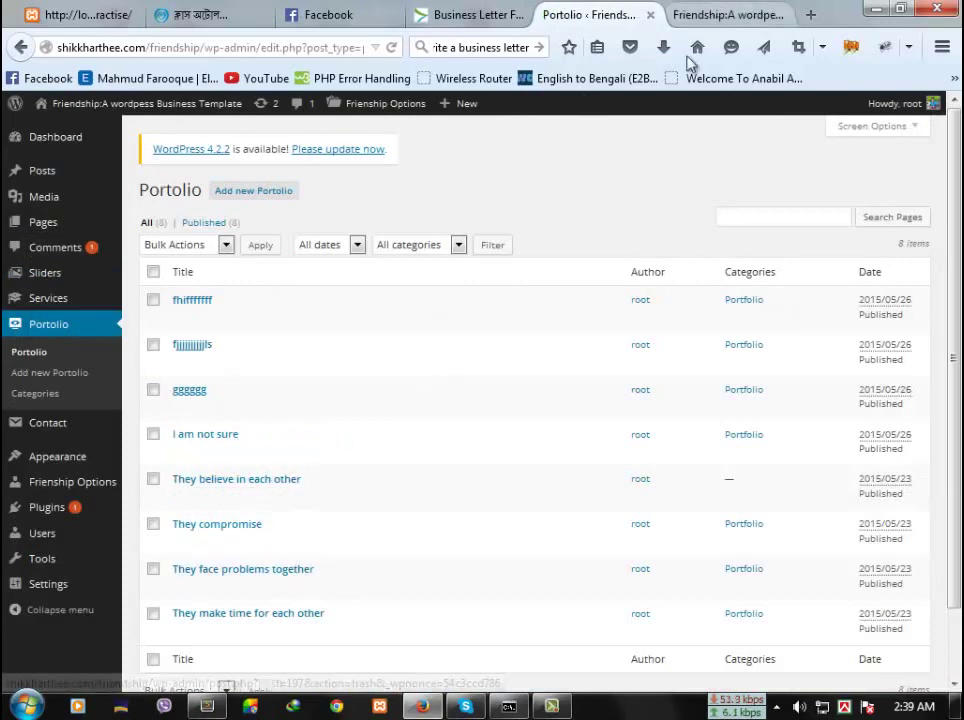
{"action": "key", "text": "ctrl+Tab"}
{"action": "scroll", "coordinate": [556, 485], "scroll_direction": "down", "scroll_amount": 2}
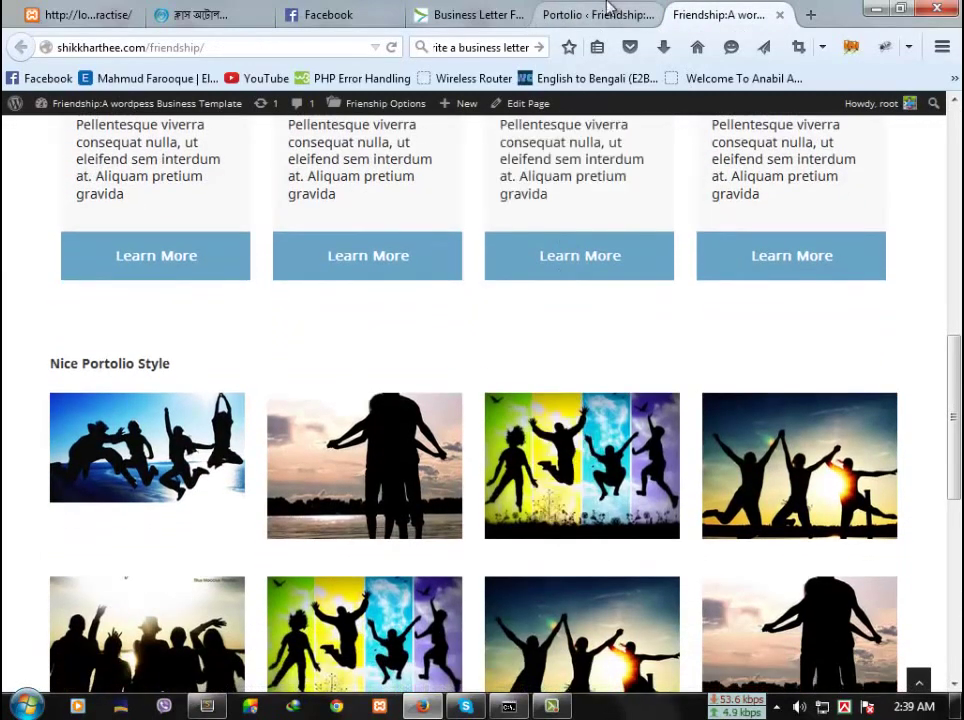
{"action": "left_click", "coordinate": [600, 14]}
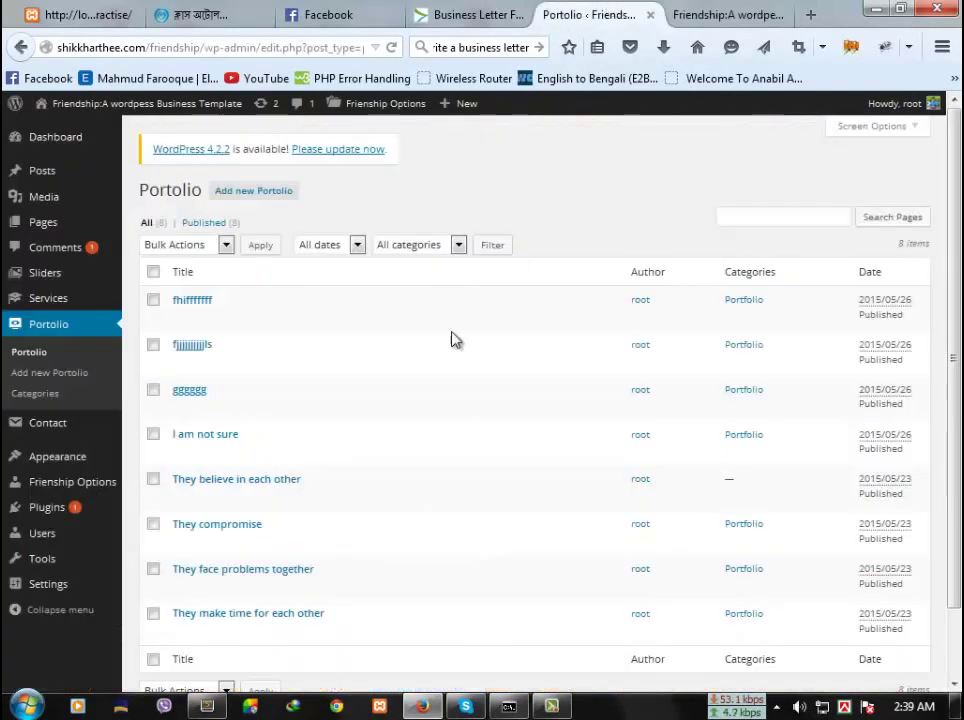
{"action": "left_click", "coordinate": [688, 14]}
{"action": "scroll", "coordinate": [566, 468], "scroll_direction": "up", "scroll_amount": 3}
{"action": "scroll", "coordinate": [566, 470], "scroll_direction": "up", "scroll_amount": 5}
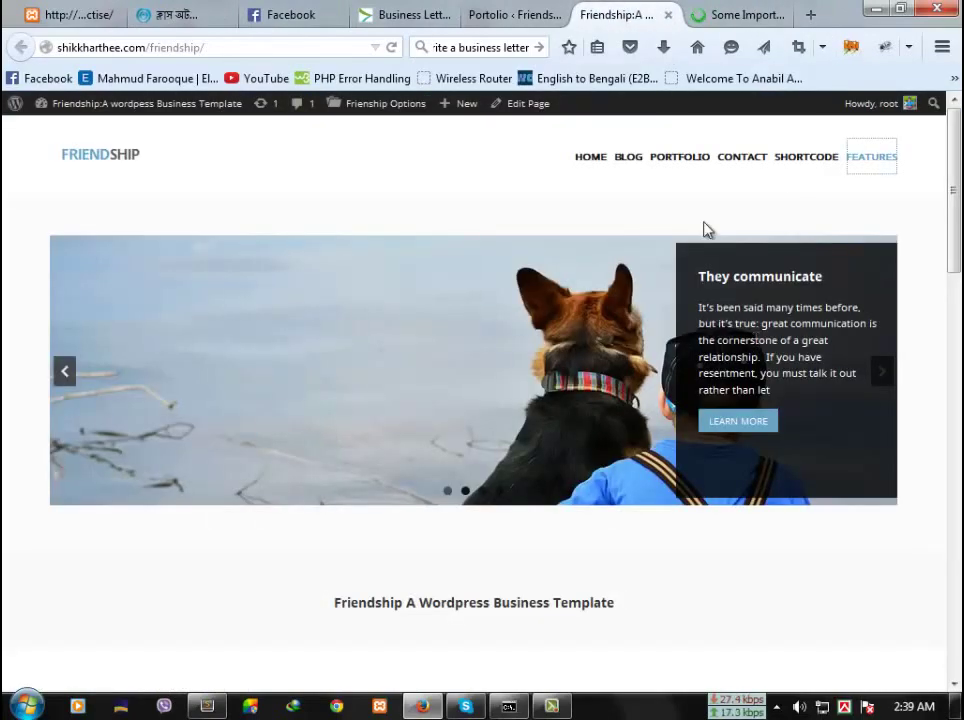
Open the Blog listing and highlight the 'What Is a True Friend?' post title
{"action": "left_click", "coordinate": [630, 158]}
{"action": "left_click", "coordinate": [686, 12]}
{"action": "left_click", "coordinate": [645, 13]}
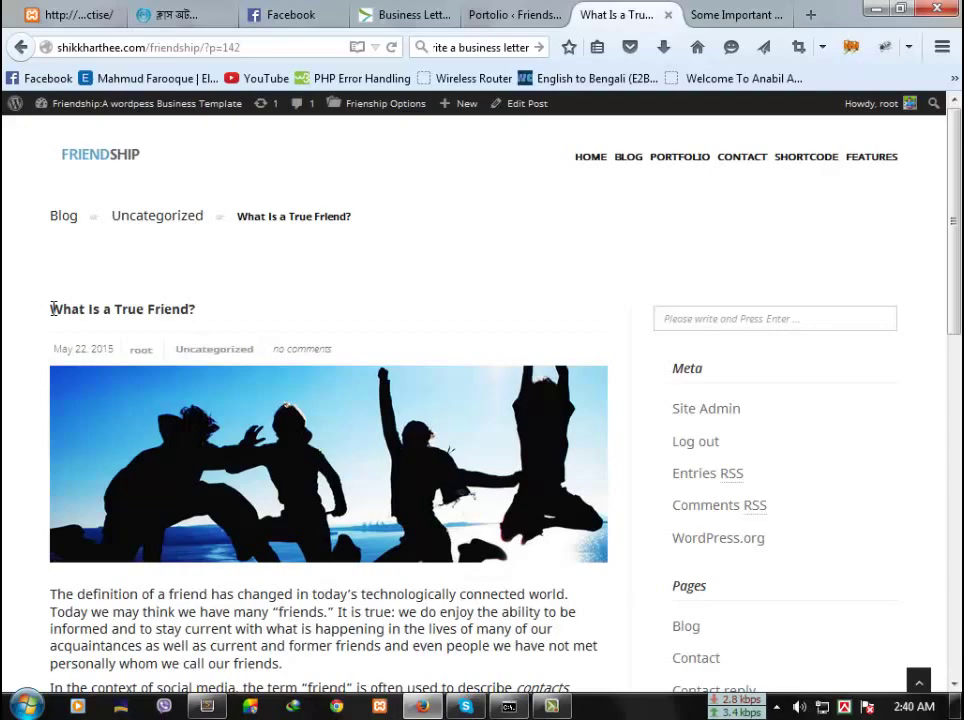
{"action": "left_click_drag", "start_coordinate": [53, 309], "coordinate": [198, 317]}
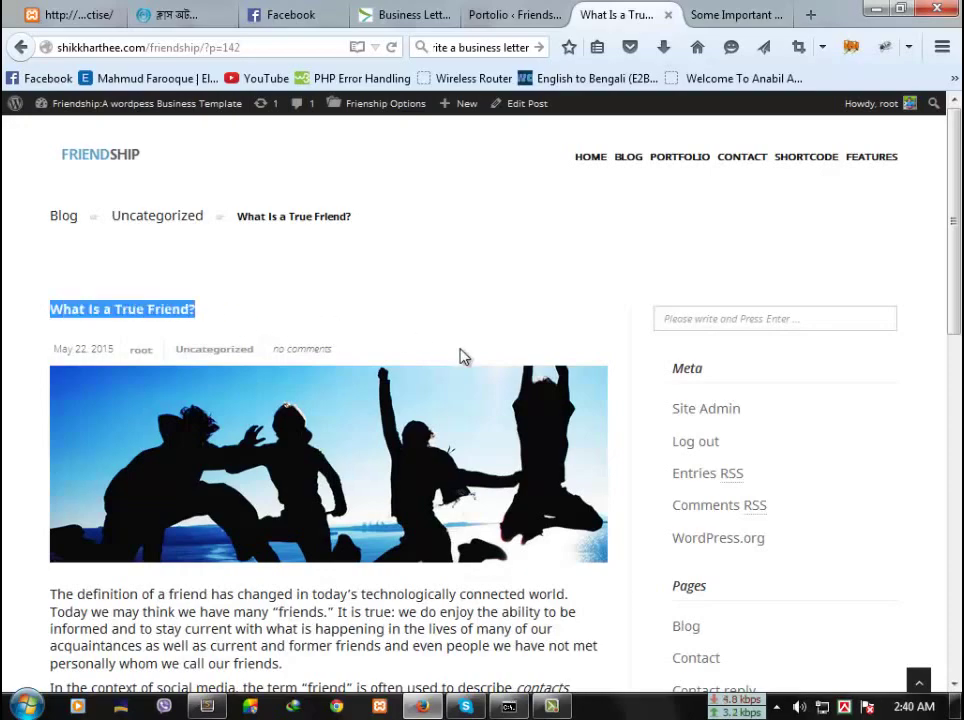
{"action": "scroll", "coordinate": [463, 357], "scroll_direction": "down", "scroll_amount": 6}
{"action": "left_click", "coordinate": [738, 13]}
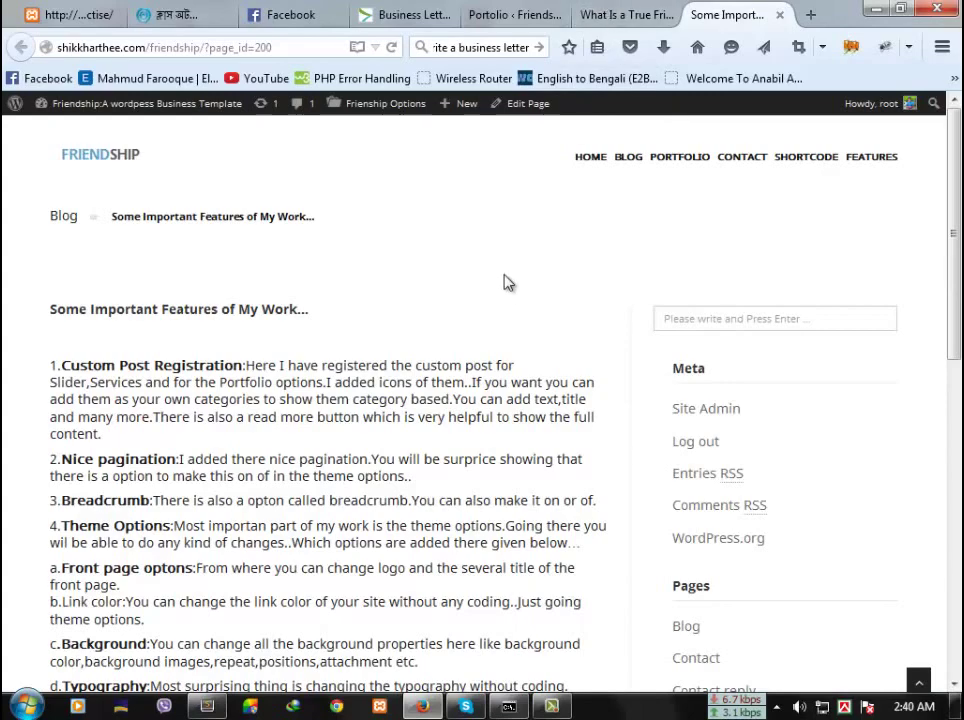
Flip between the True Friend post and Some Important Features tabs, ending on the features page
{"action": "scroll", "coordinate": [504, 282], "scroll_direction": "down", "scroll_amount": 1}
{"action": "left_click", "coordinate": [617, 13]}
{"action": "left_click", "coordinate": [737, 14]}
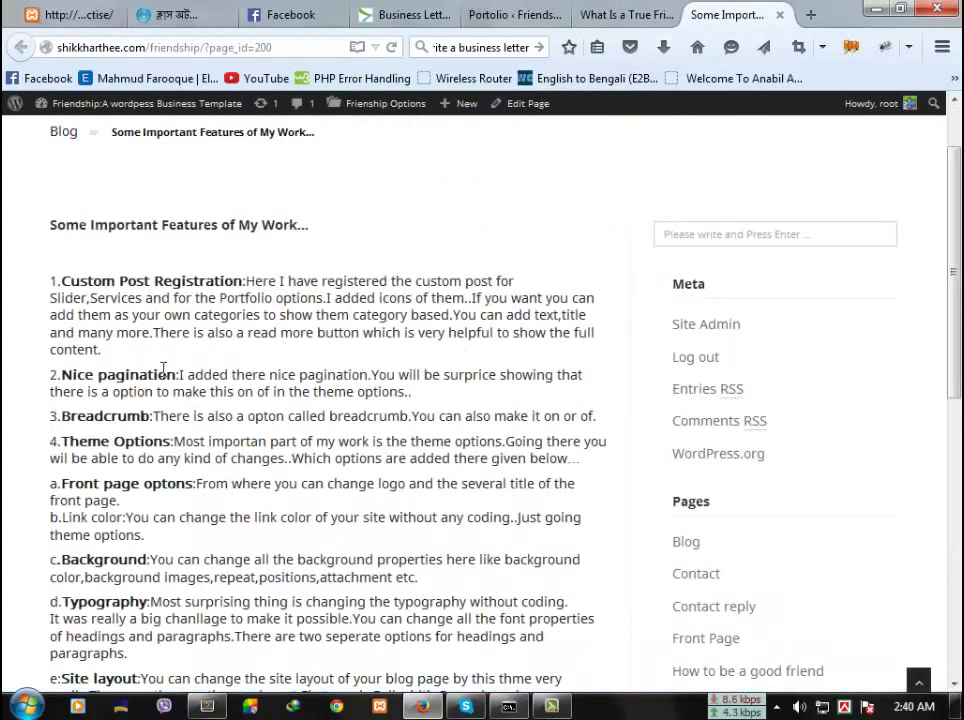
{"action": "left_click", "coordinate": [624, 11]}
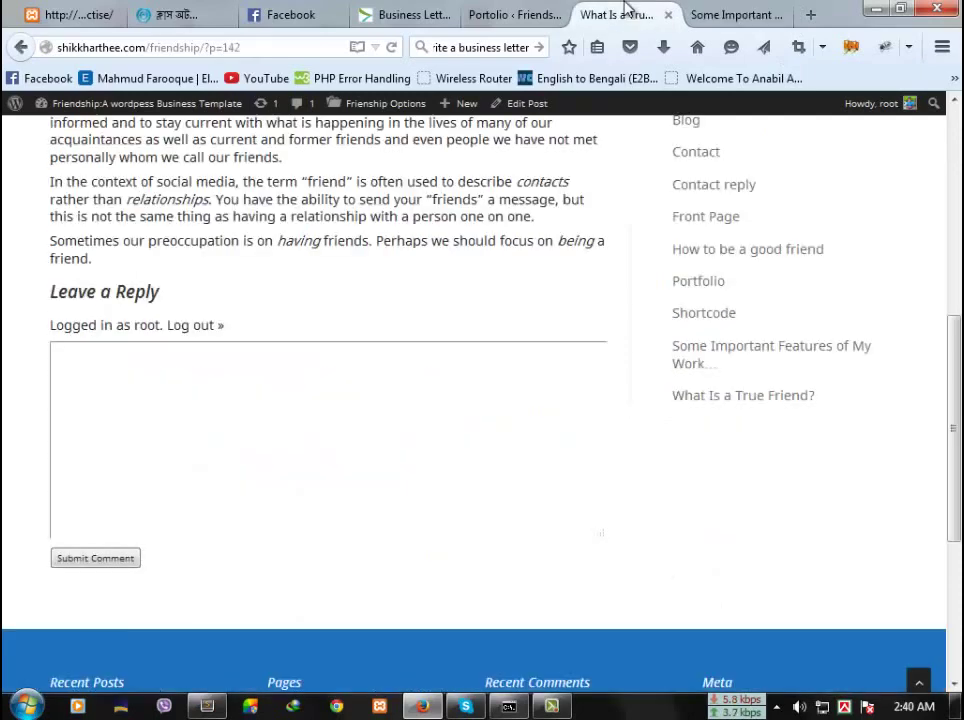
{"action": "left_click", "coordinate": [727, 14]}
{"action": "scroll", "coordinate": [626, 230], "scroll_direction": "up", "scroll_amount": 1}
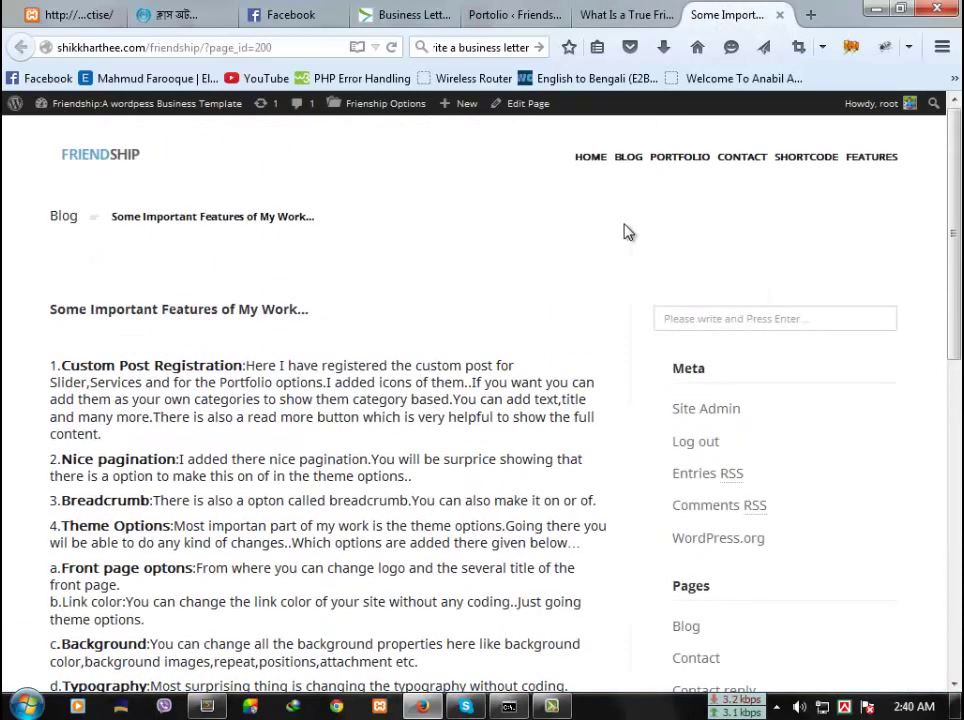
Open the Blog page and scroll its posts to the footer and back to the header
{"action": "left_click", "coordinate": [629, 158]}
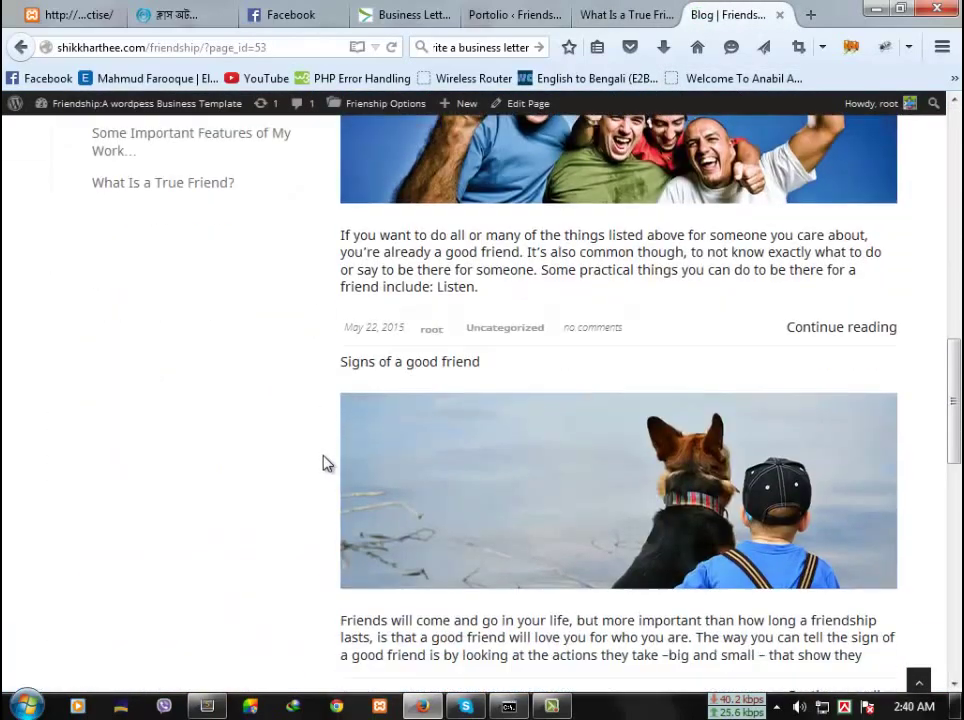
{"action": "scroll", "coordinate": [311, 538], "scroll_direction": "down", "scroll_amount": 3}
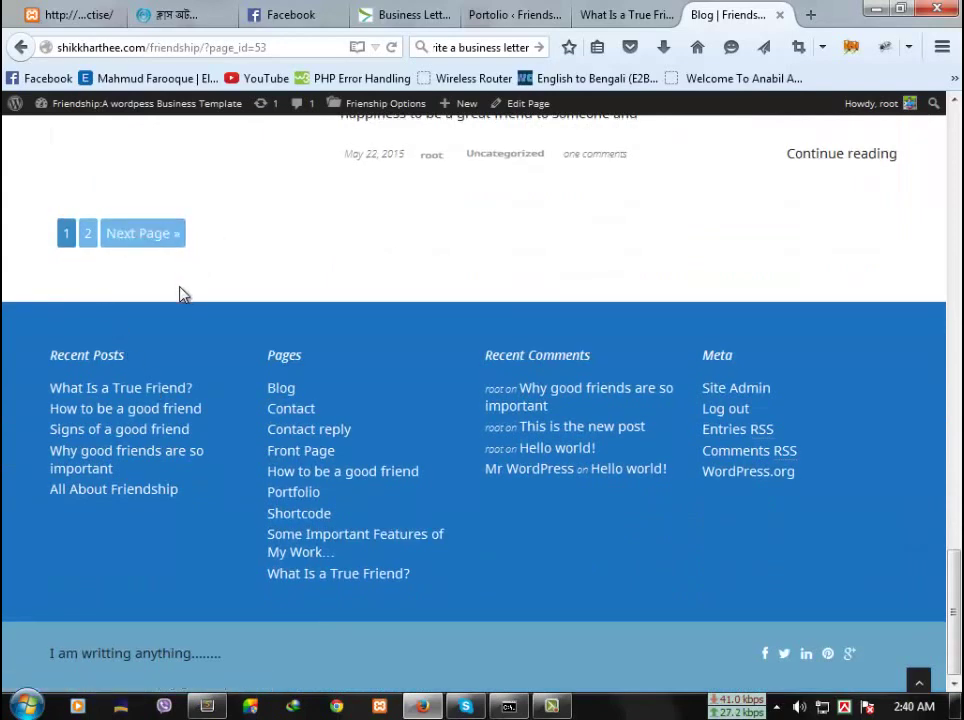
{"action": "left_click", "coordinate": [622, 14]}
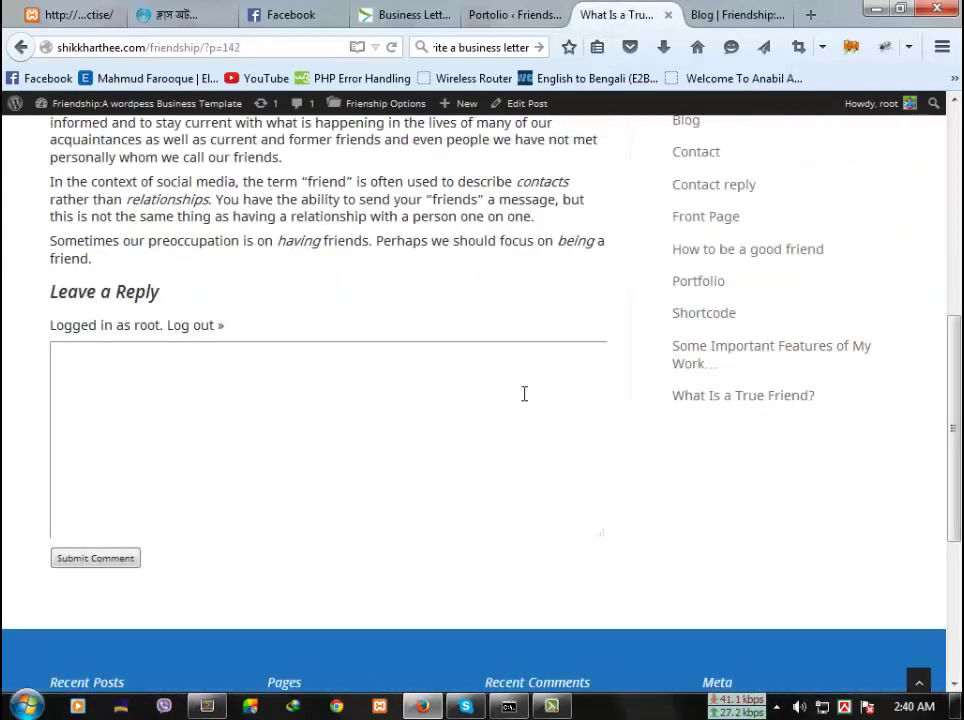
{"action": "scroll", "coordinate": [524, 394], "scroll_direction": "up", "scroll_amount": 5}
{"action": "key", "text": "ctrl+Tab"}
{"action": "scroll", "coordinate": [701, 335], "scroll_direction": "up", "scroll_amount": 15}
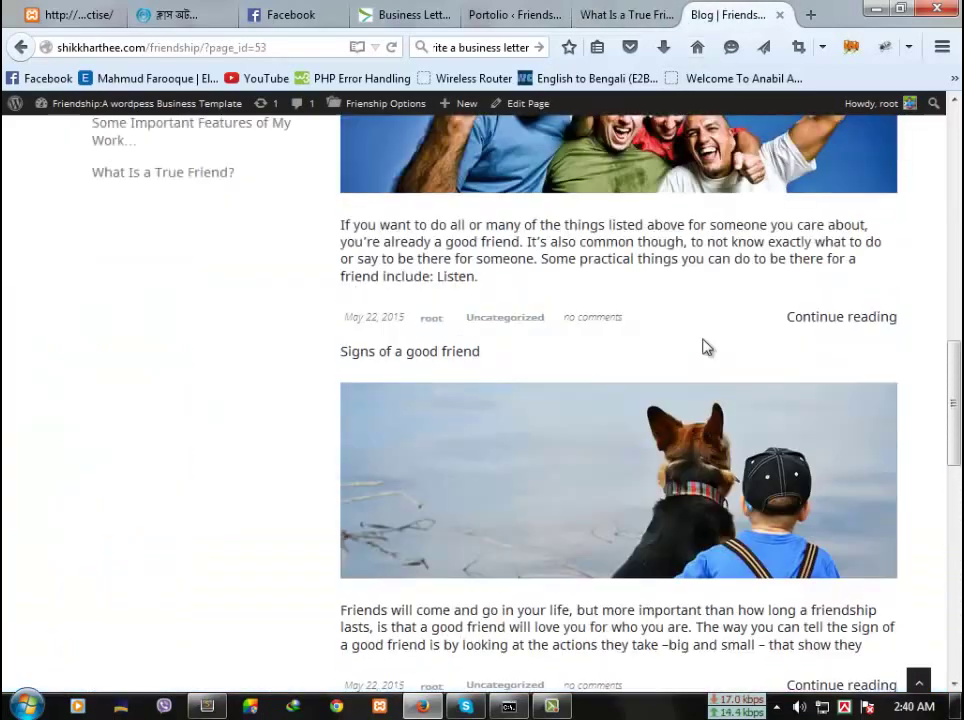
{"action": "scroll", "coordinate": [705, 347], "scroll_direction": "up", "scroll_amount": 10}
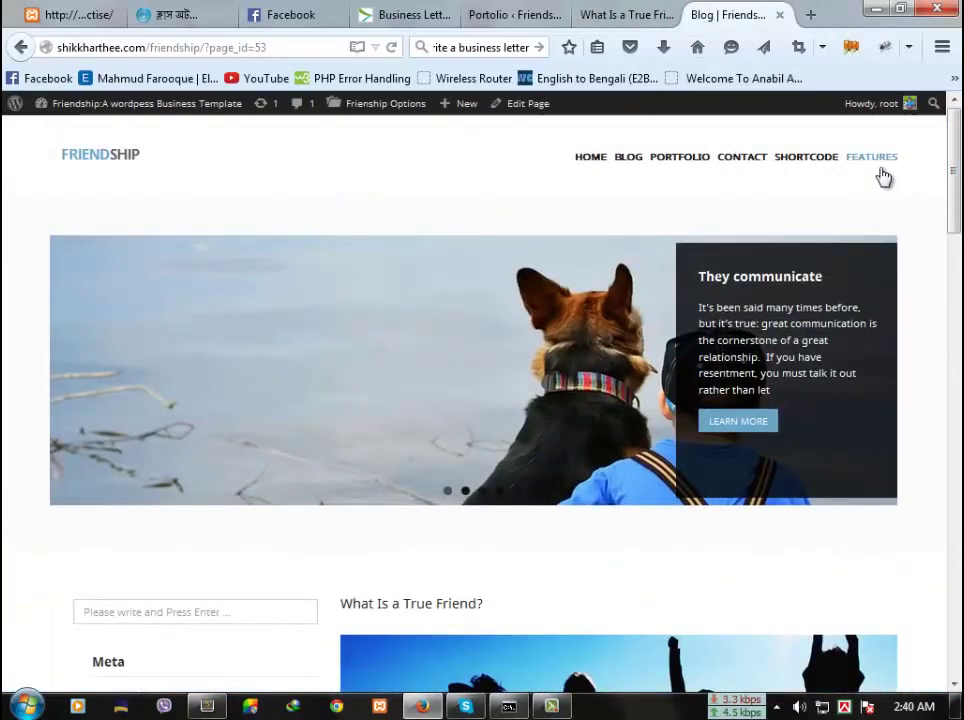
{"action": "left_click", "coordinate": [812, 156]}
View the features page in its zoomed mobile layout, expand the hamburger menu, then zoom back out
{"action": "left_click", "coordinate": [637, 12]}
{"action": "left_click", "coordinate": [712, 14]}
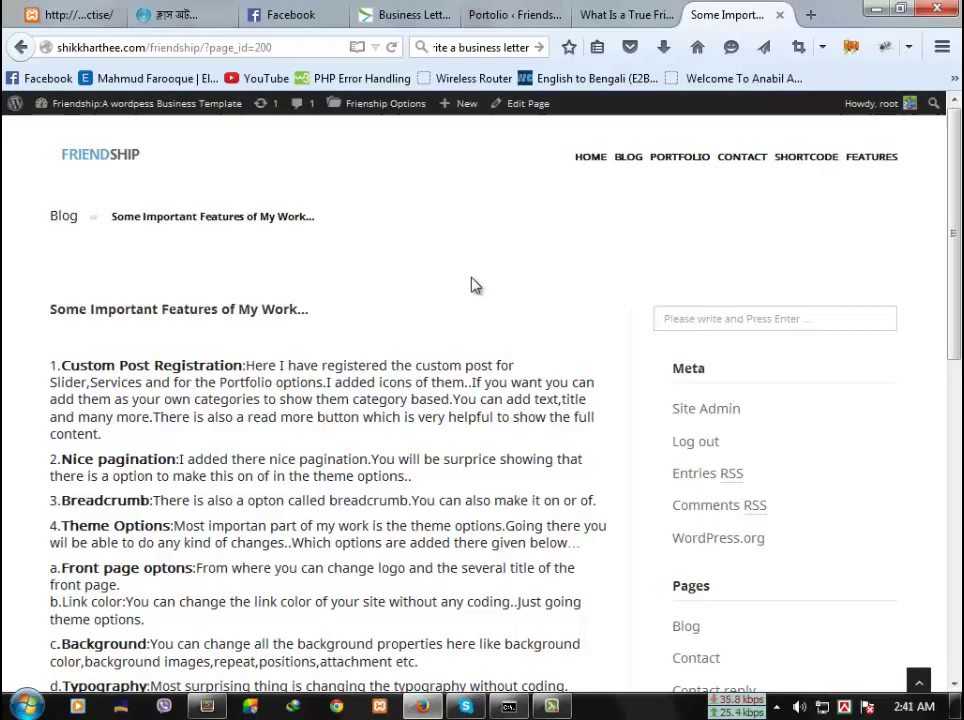
{"action": "scroll", "coordinate": [473, 277], "scroll_direction": "down", "scroll_amount": 4, "text": "ctrl"}
{"action": "scroll", "coordinate": [475, 290], "scroll_direction": "up", "scroll_amount": 8, "text": "ctrl"}
{"action": "scroll", "coordinate": [477, 300], "scroll_direction": "up", "scroll_amount": 2, "text": "ctrl"}
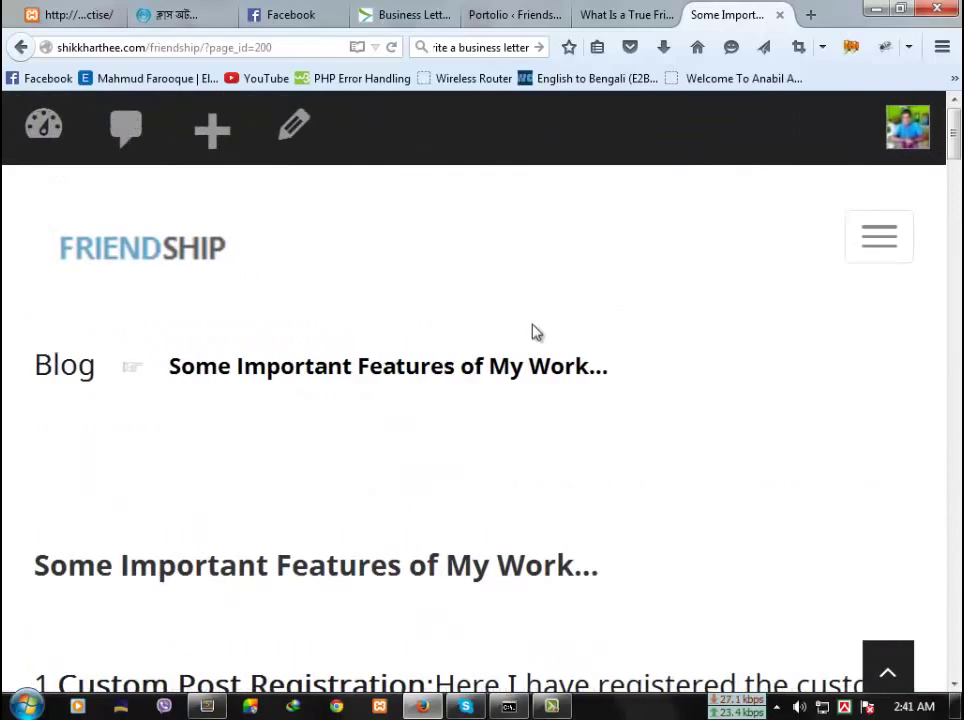
{"action": "left_click", "coordinate": [886, 244]}
{"action": "scroll", "coordinate": [378, 418], "scroll_direction": "down", "scroll_amount": 3}
{"action": "scroll", "coordinate": [376, 417], "scroll_direction": "down", "scroll_amount": 15}
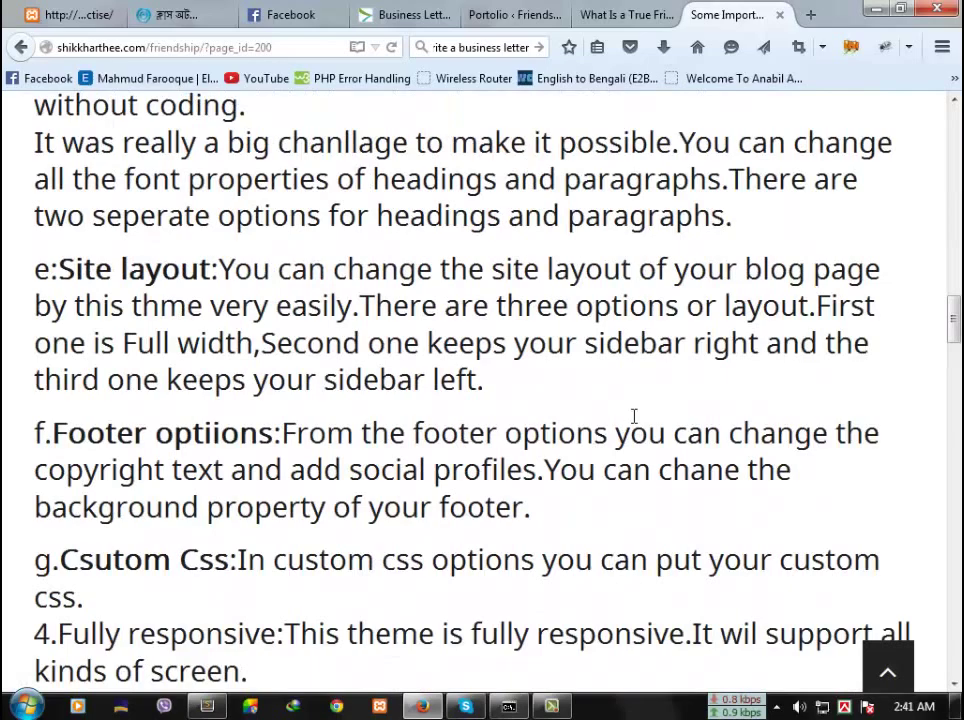
{"action": "scroll", "coordinate": [634, 415], "scroll_direction": "up", "scroll_amount": 20}
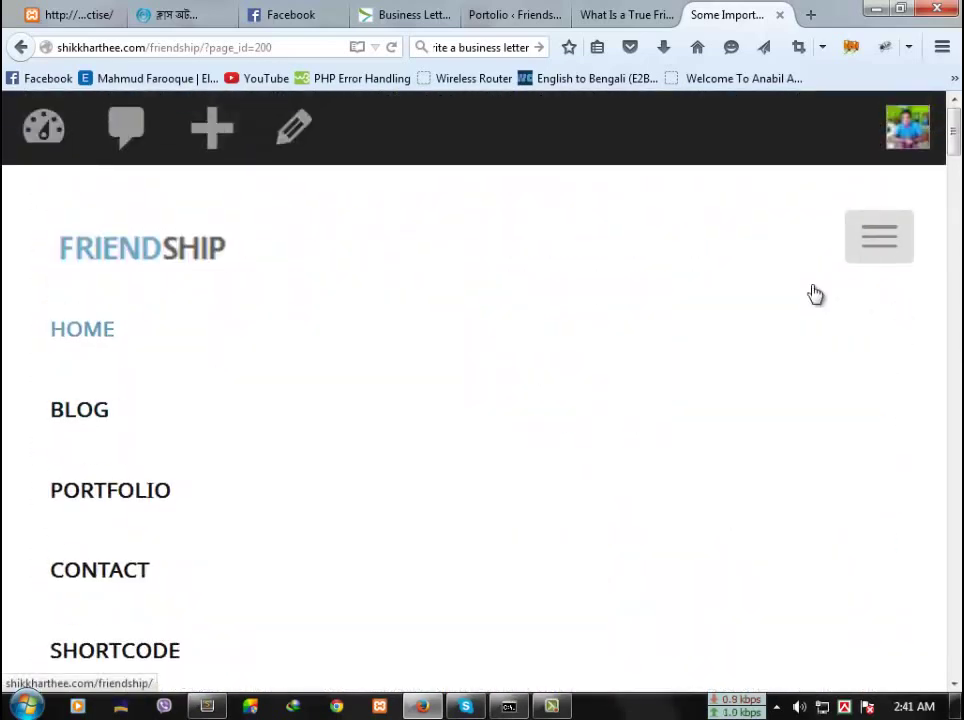
{"action": "scroll", "coordinate": [815, 293], "scroll_direction": "down", "scroll_amount": 5, "text": "ctrl"}
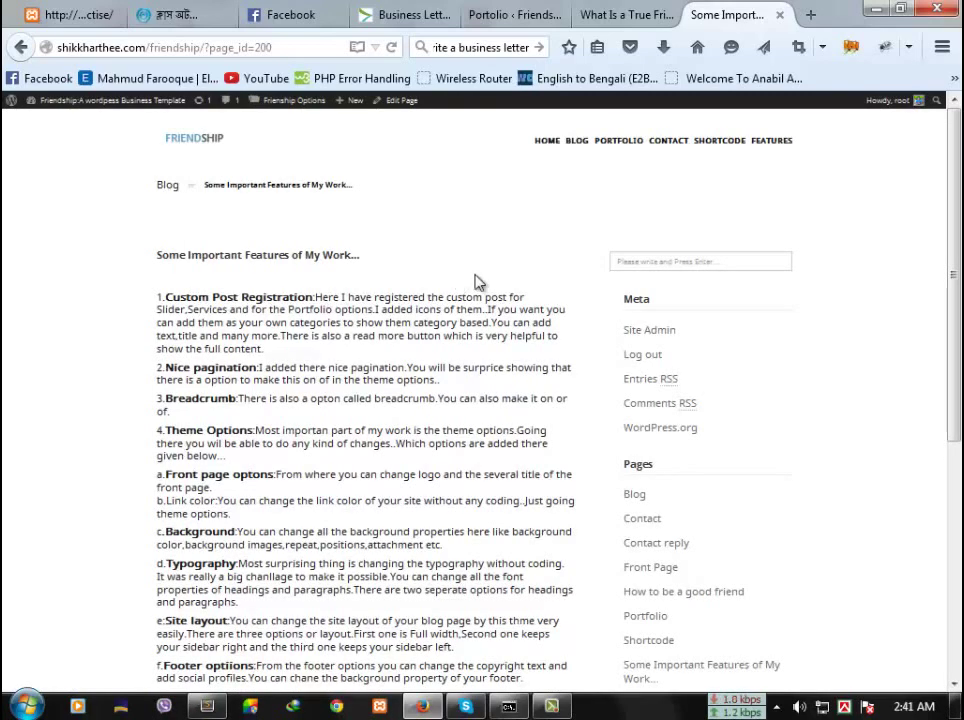
Scroll the features page up and down and focus the sidebar search box
{"action": "scroll", "coordinate": [510, 256], "scroll_direction": "down", "scroll_amount": 3, "text": "ctrl"}
{"action": "scroll", "coordinate": [594, 286], "scroll_direction": "up", "scroll_amount": 5, "text": "ctrl"}
{"action": "scroll", "coordinate": [594, 288], "scroll_direction": "up", "scroll_amount": 3, "text": "ctrl"}
{"action": "scroll", "coordinate": [580, 307], "scroll_direction": "down", "scroll_amount": 4, "text": "ctrl"}
{"action": "scroll", "coordinate": [590, 312], "scroll_direction": "down", "scroll_amount": 3, "text": "ctrl"}
{"action": "scroll", "coordinate": [588, 193], "scroll_direction": "up", "scroll_amount": 3}
{"action": "scroll", "coordinate": [707, 301], "scroll_direction": "up", "scroll_amount": 2}
{"action": "left_click", "coordinate": [726, 320]}
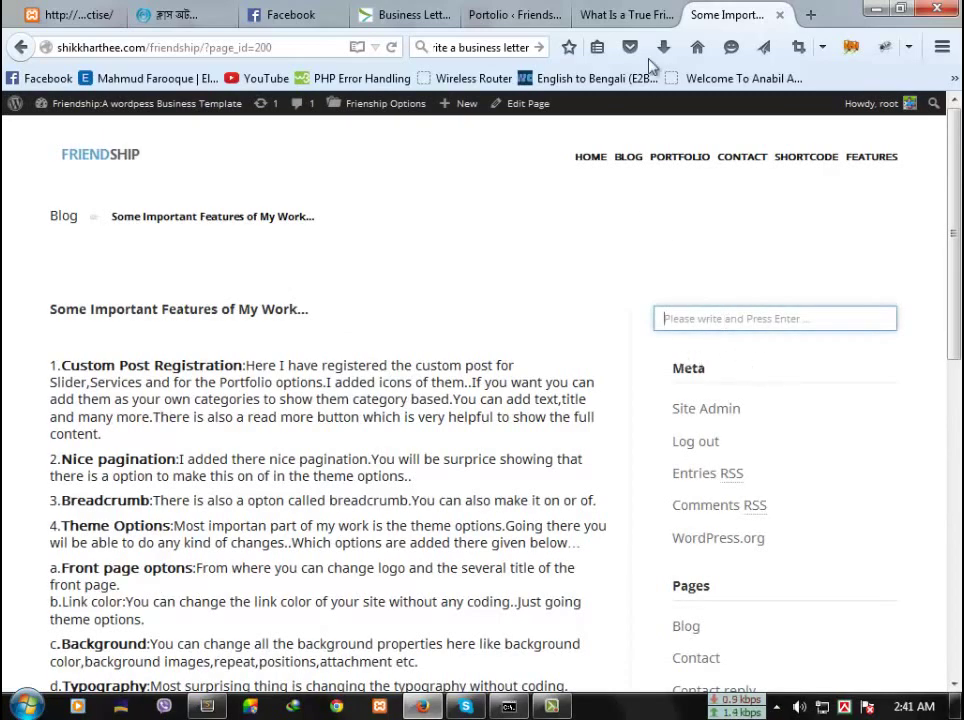
Scroll the features page to its footer, then switch to the Portolio admin tab
{"action": "left_click", "coordinate": [628, 15]}
{"action": "left_click", "coordinate": [735, 15]}
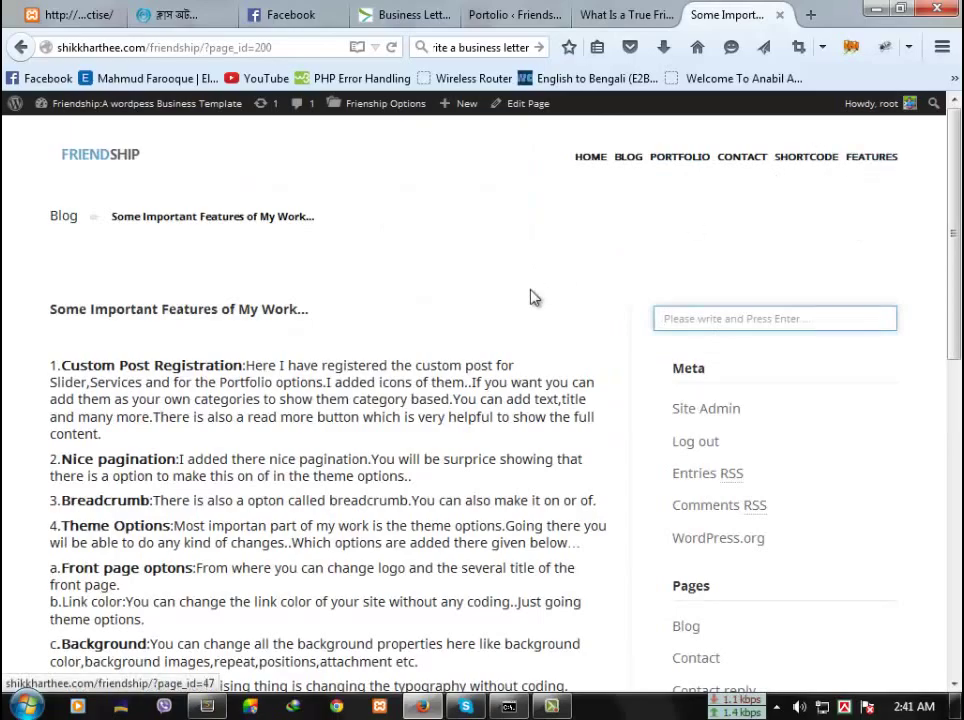
{"action": "scroll", "coordinate": [377, 396], "scroll_direction": "down", "scroll_amount": 5}
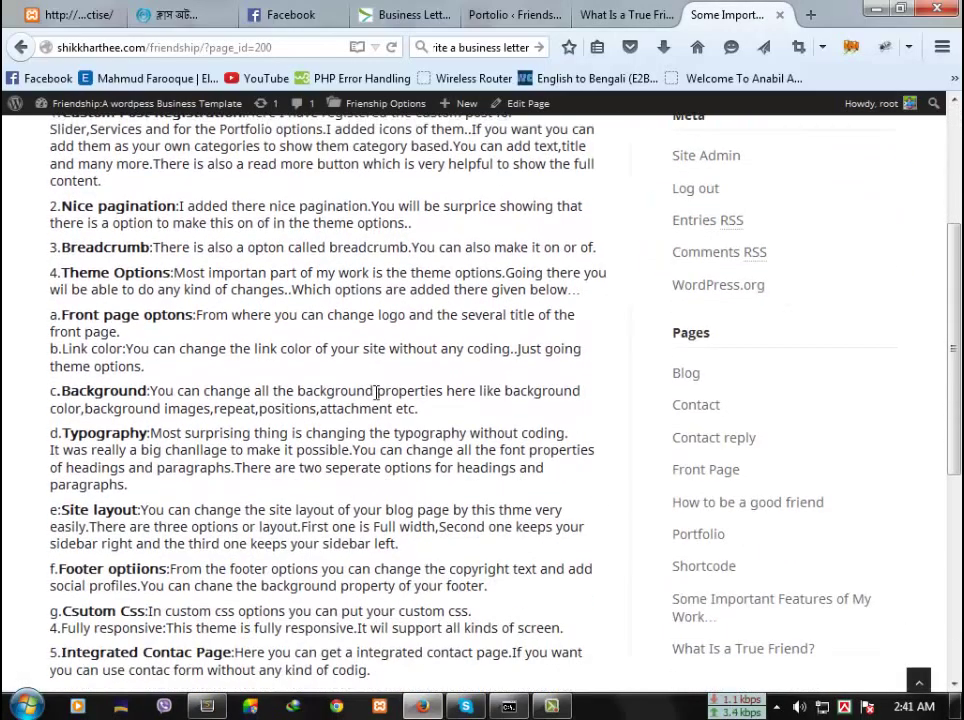
{"action": "scroll", "coordinate": [377, 393], "scroll_direction": "down", "scroll_amount": 3}
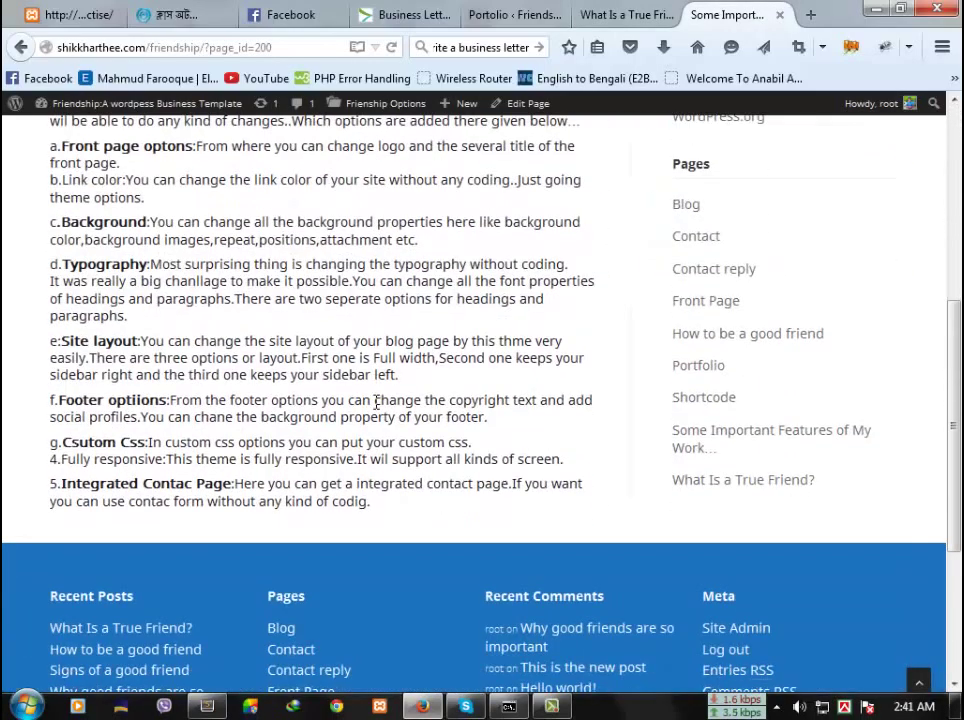
{"action": "scroll", "coordinate": [377, 400], "scroll_direction": "up", "scroll_amount": 5}
{"action": "left_click", "coordinate": [603, 12]}
{"action": "scroll", "coordinate": [312, 308], "scroll_direction": "up", "scroll_amount": 5}
Visit the Portfolio admin list, then compare the What Is a True Friend post with Friendship Options
{"action": "left_click", "coordinate": [538, 12]}
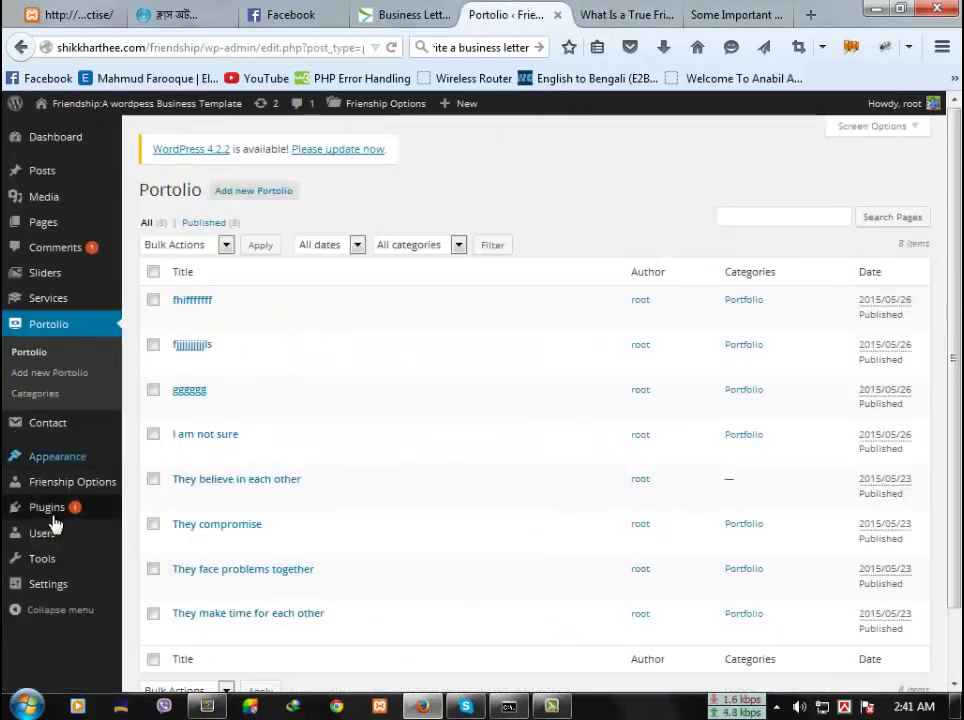
{"action": "mouse_move", "coordinate": [58, 487]}
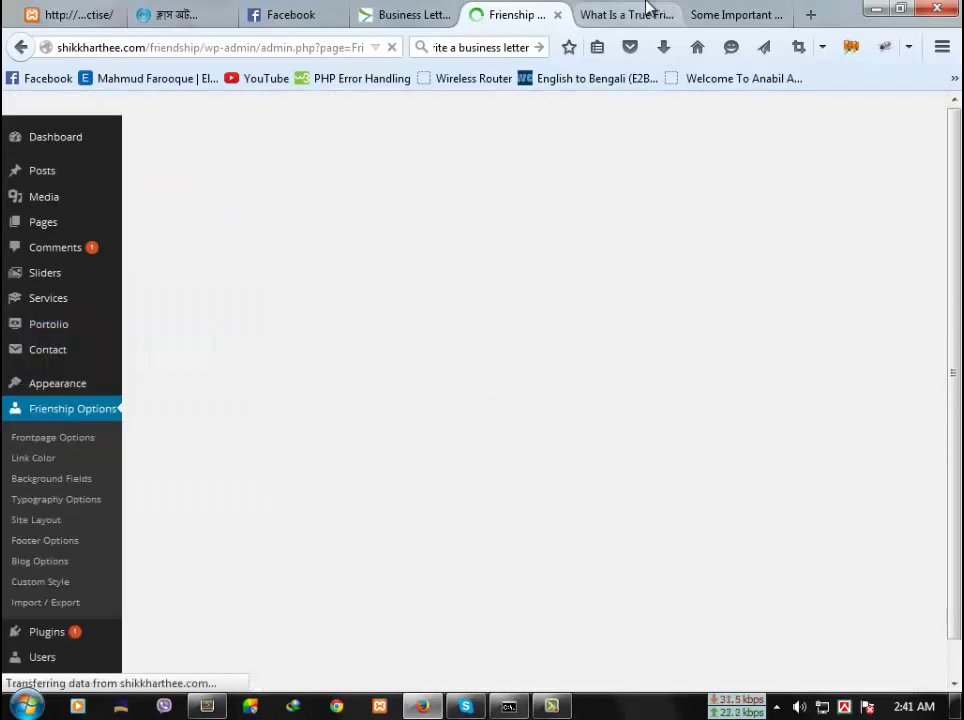
{"action": "left_click", "coordinate": [650, 14]}
{"action": "left_click", "coordinate": [512, 14]}
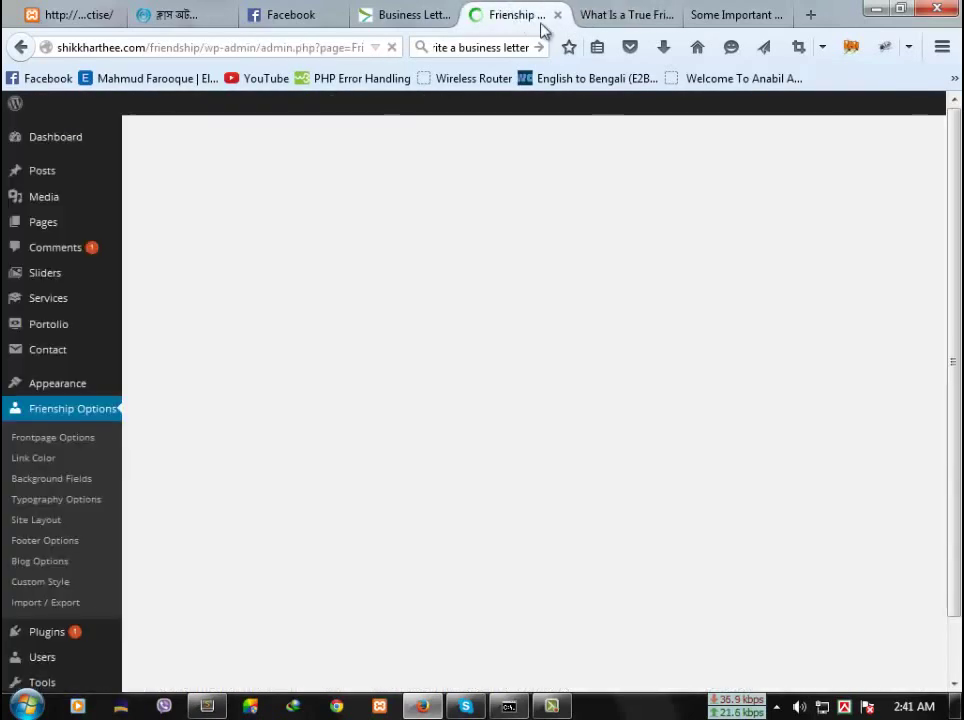
{"action": "left_click", "coordinate": [634, 12]}
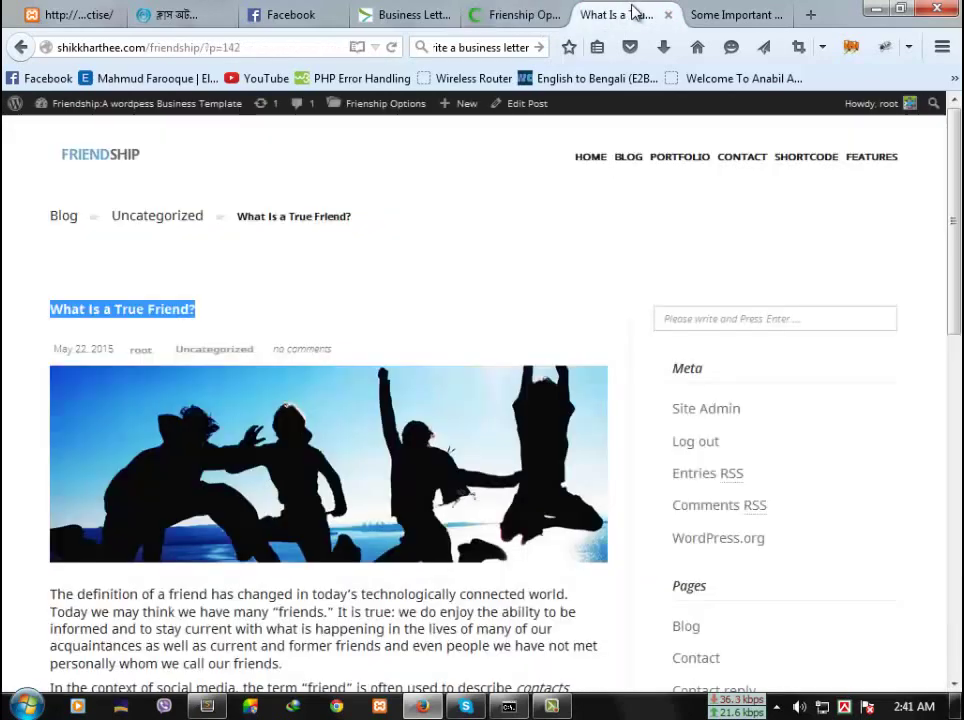
{"action": "left_click", "coordinate": [512, 14]}
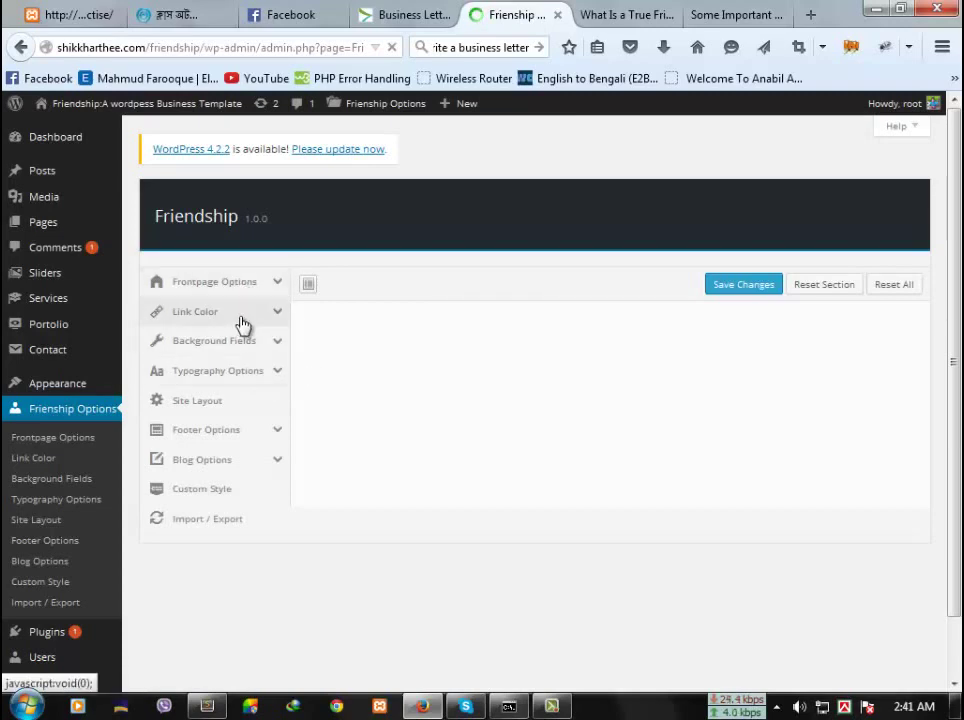
Cycle between the post, Some Important Features and Friendship Options tabs, ending on Custom Style
{"action": "left_click", "coordinate": [615, 13]}
{"action": "left_click", "coordinate": [731, 12]}
{"action": "left_click", "coordinate": [627, 14]}
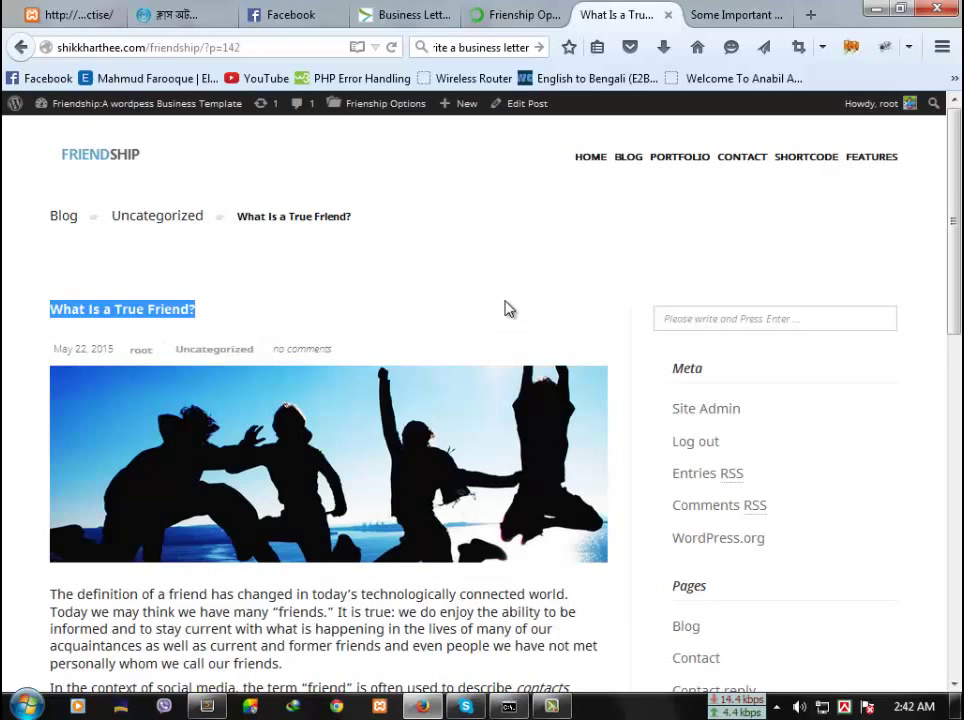
{"action": "left_click", "coordinate": [505, 12]}
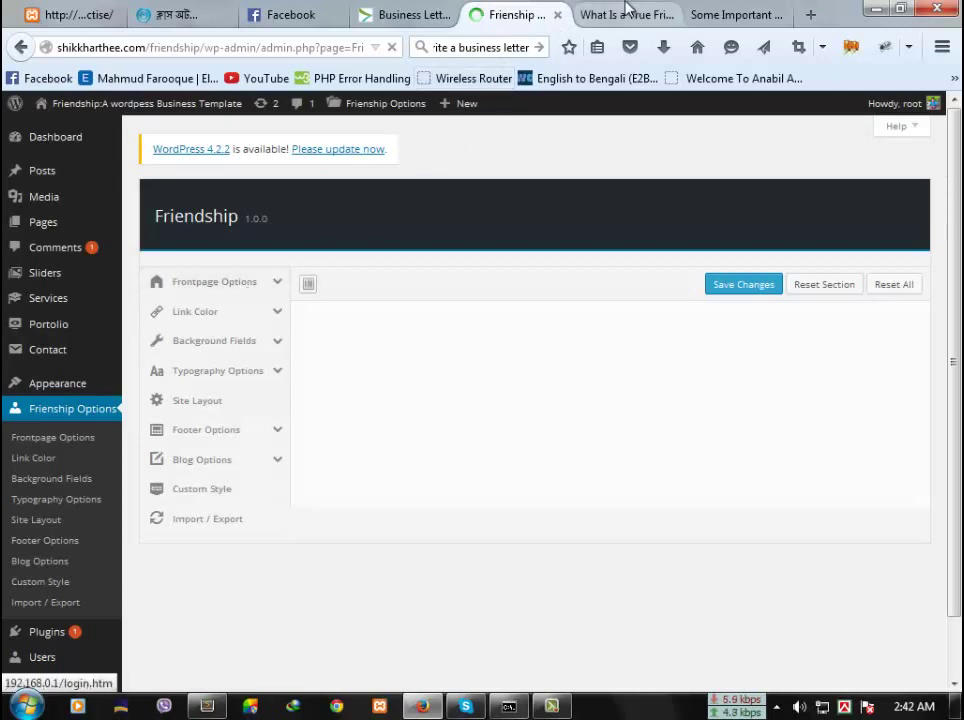
{"action": "left_click", "coordinate": [625, 14]}
{"action": "left_click", "coordinate": [510, 14]}
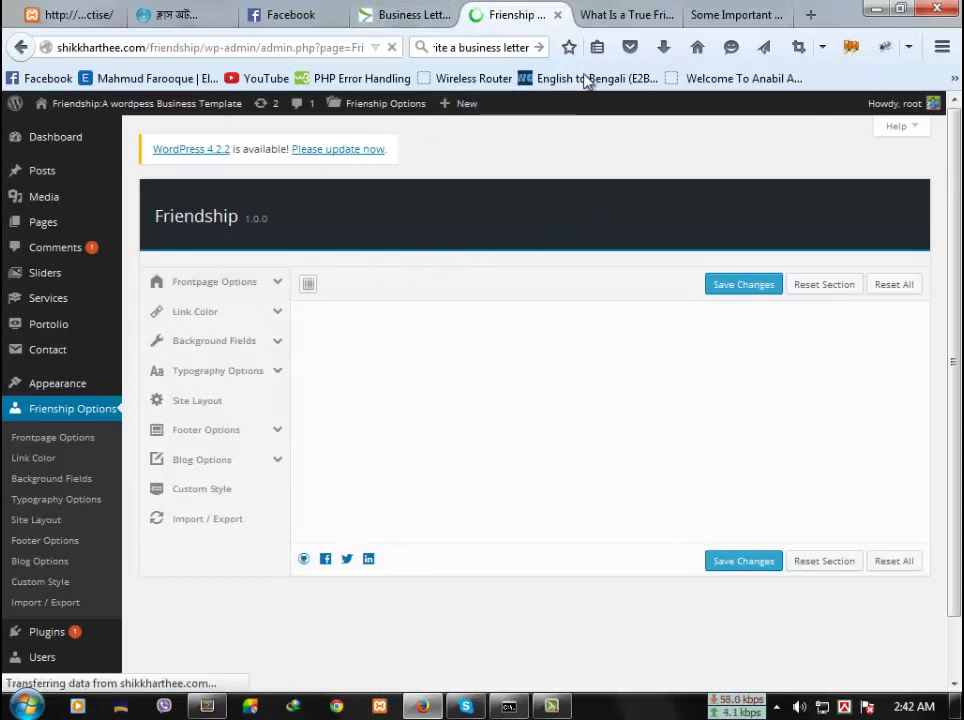
{"action": "left_click", "coordinate": [609, 16]}
{"action": "left_click", "coordinate": [525, 12]}
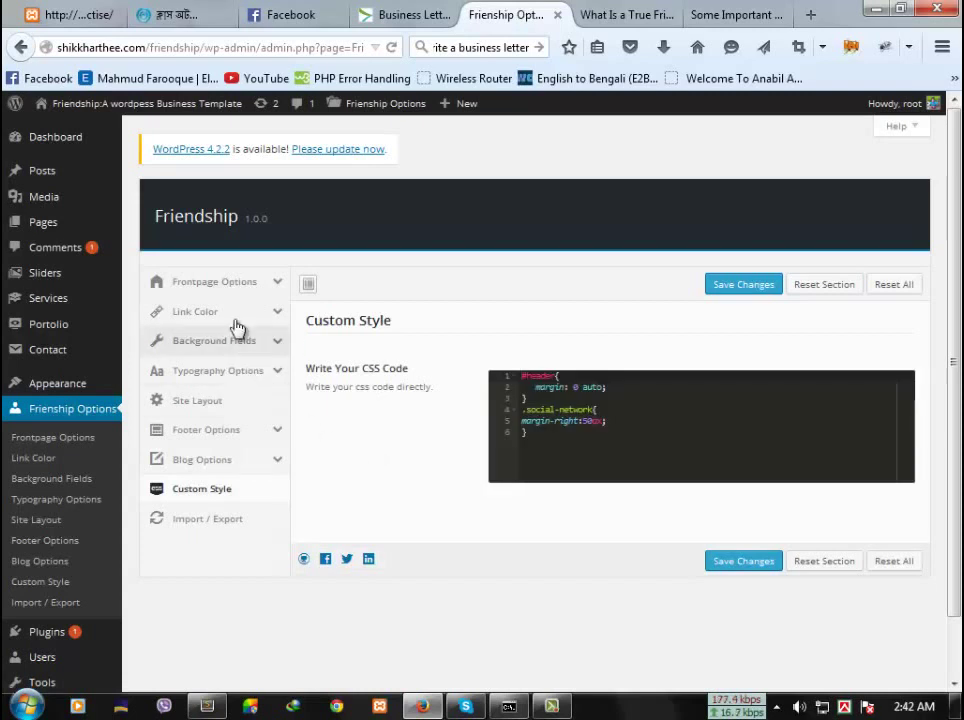
Compare the Frontpage Logo settings with the live post's logo, then bring up Link Color options
{"action": "left_click", "coordinate": [228, 289]}
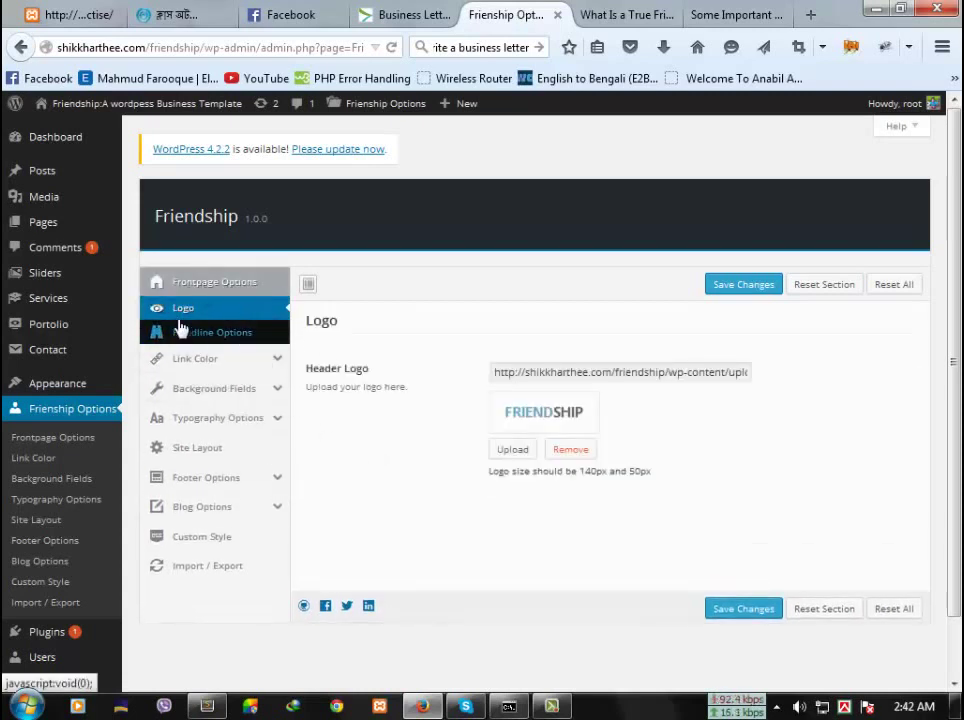
{"action": "left_click", "coordinate": [681, 12]}
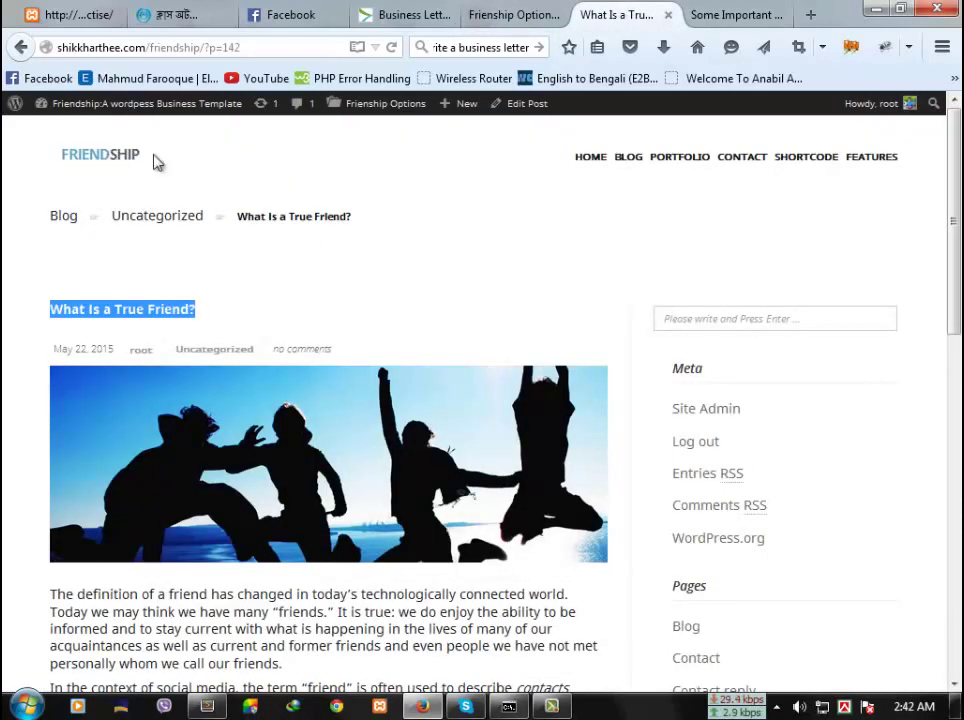
{"action": "left_click", "coordinate": [514, 14]}
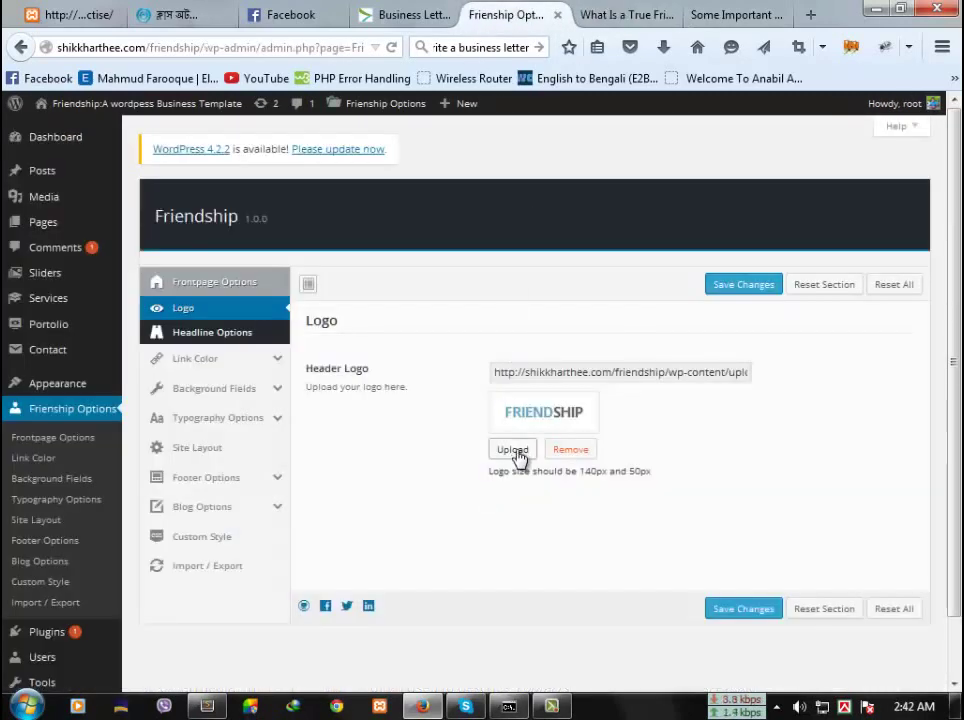
{"action": "left_click", "coordinate": [616, 14]}
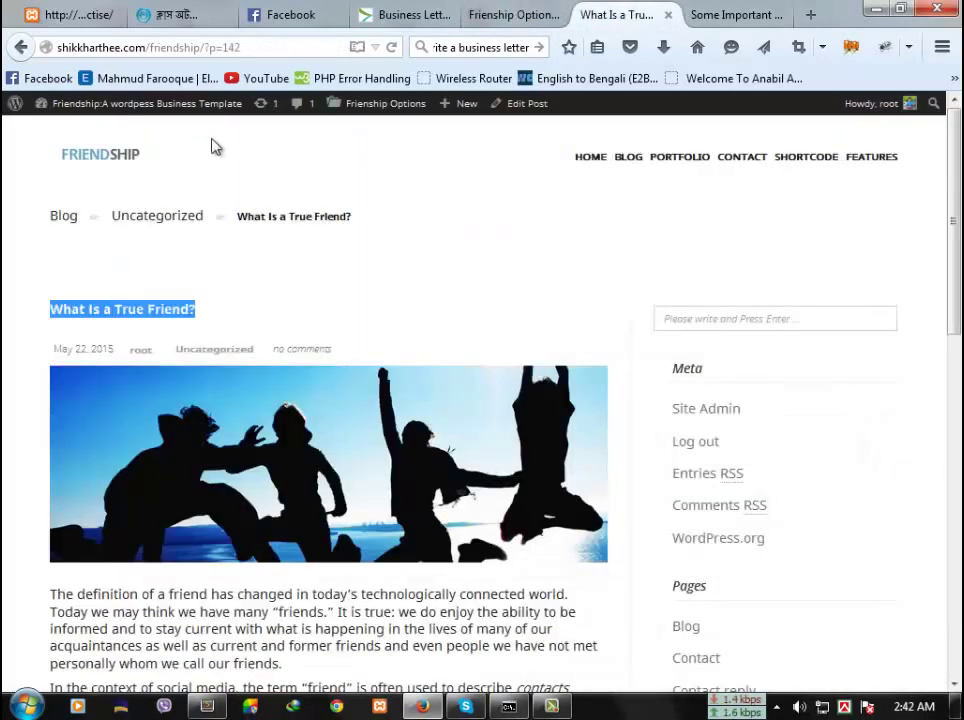
{"action": "left_click", "coordinate": [510, 12]}
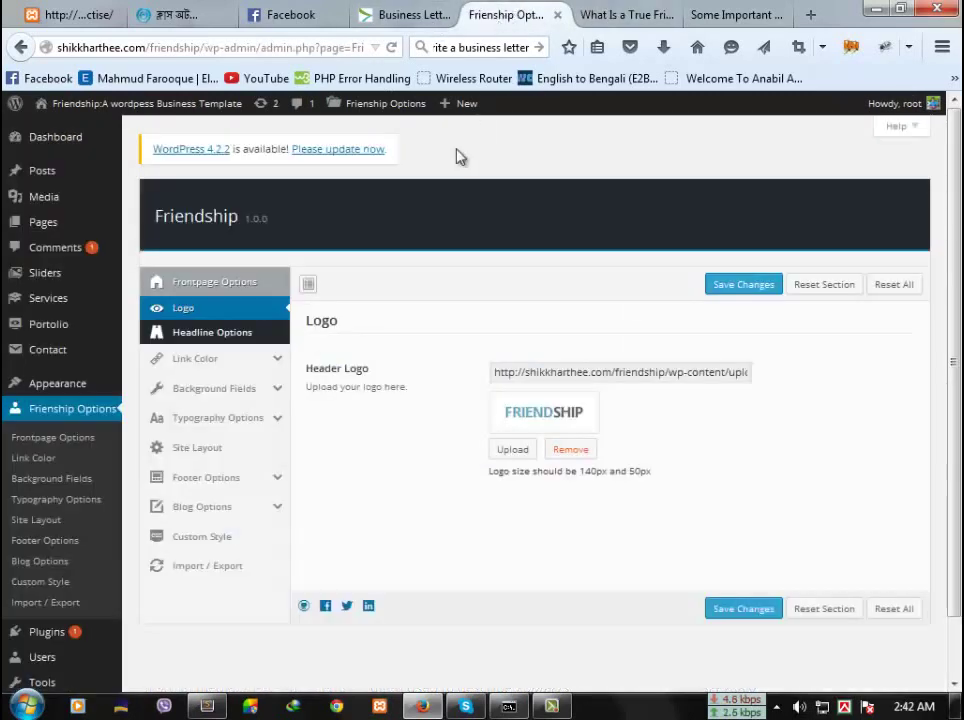
{"action": "left_click", "coordinate": [204, 370]}
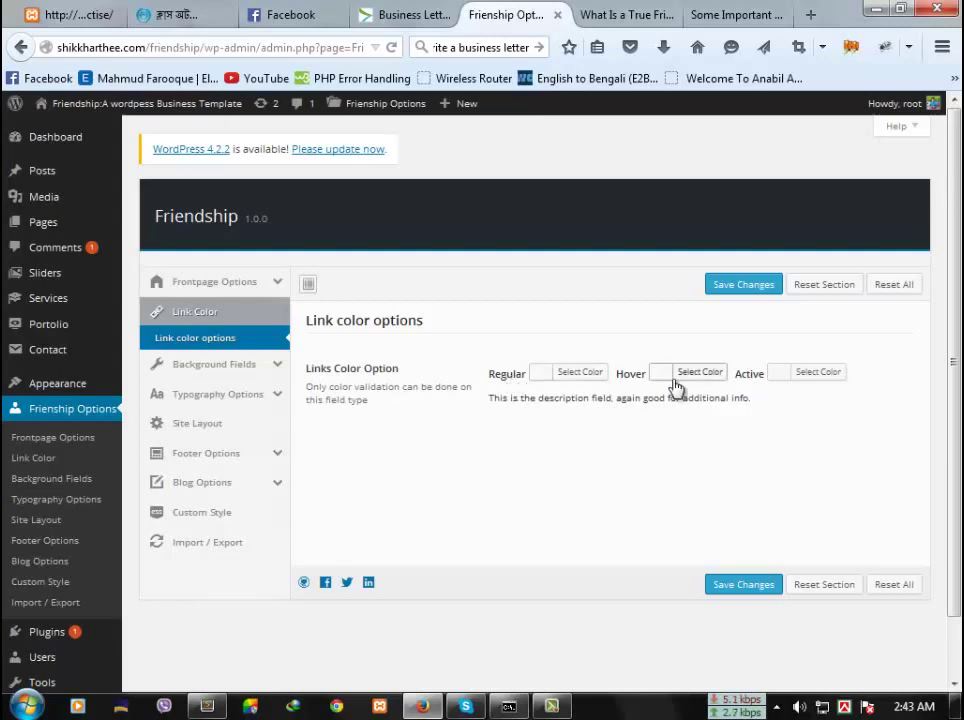
Set the Regular link colour to grey #707070 and save the changes
{"action": "left_click", "coordinate": [541, 377]}
{"action": "left_click", "coordinate": [576, 473]}
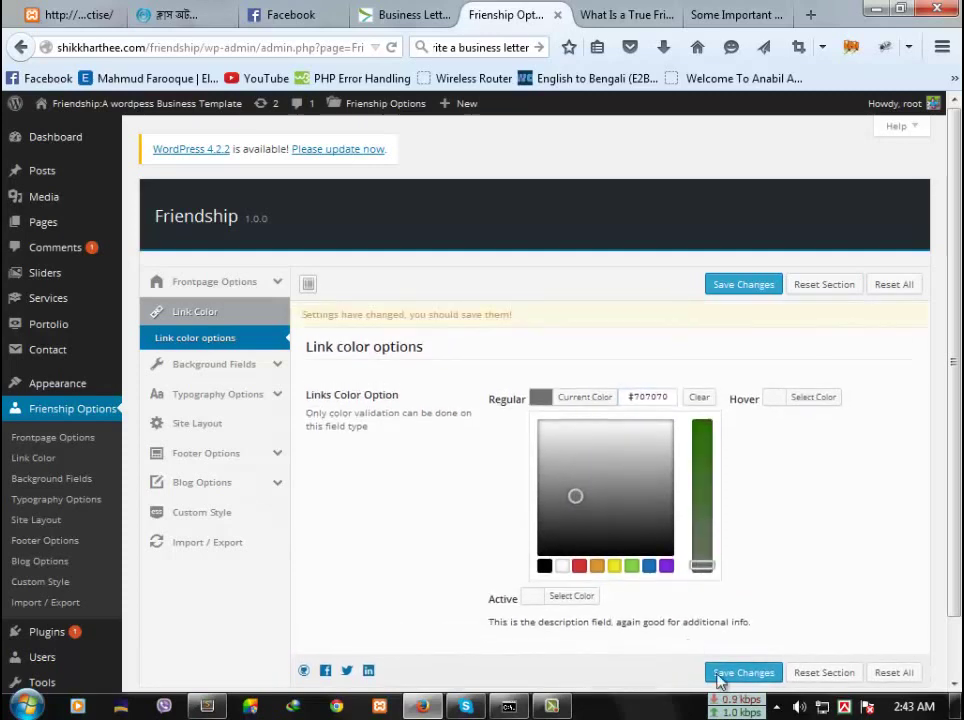
{"action": "scroll", "coordinate": [725, 670], "scroll_direction": "down", "scroll_amount": 2}
{"action": "left_click", "coordinate": [739, 613]}
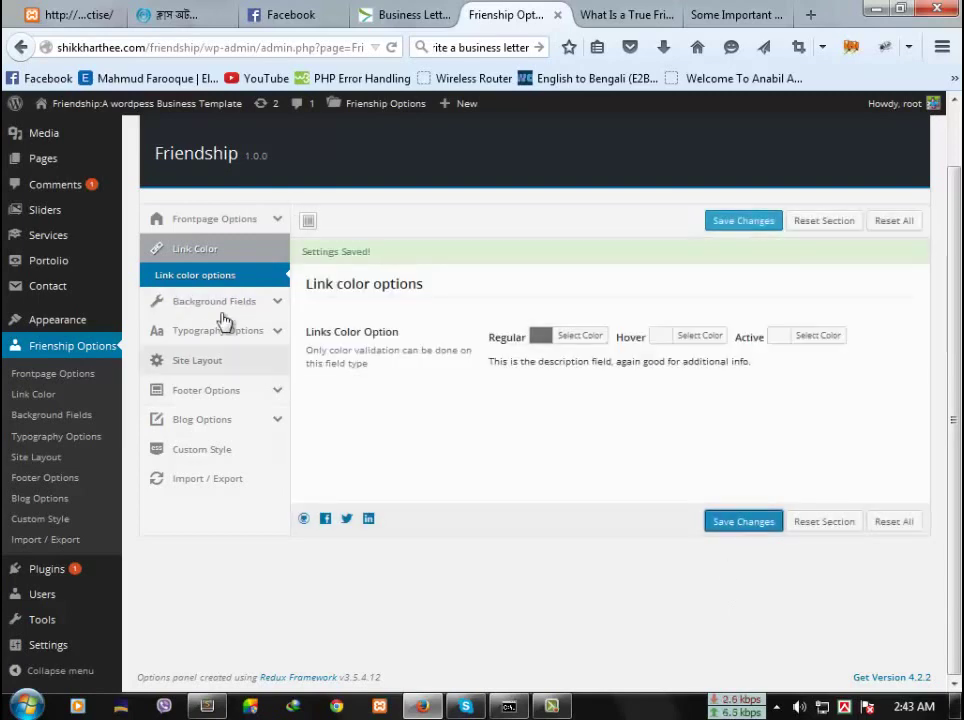
Check the Background Fields against the live post, then go to Typography heading settings
{"action": "left_click", "coordinate": [225, 304]}
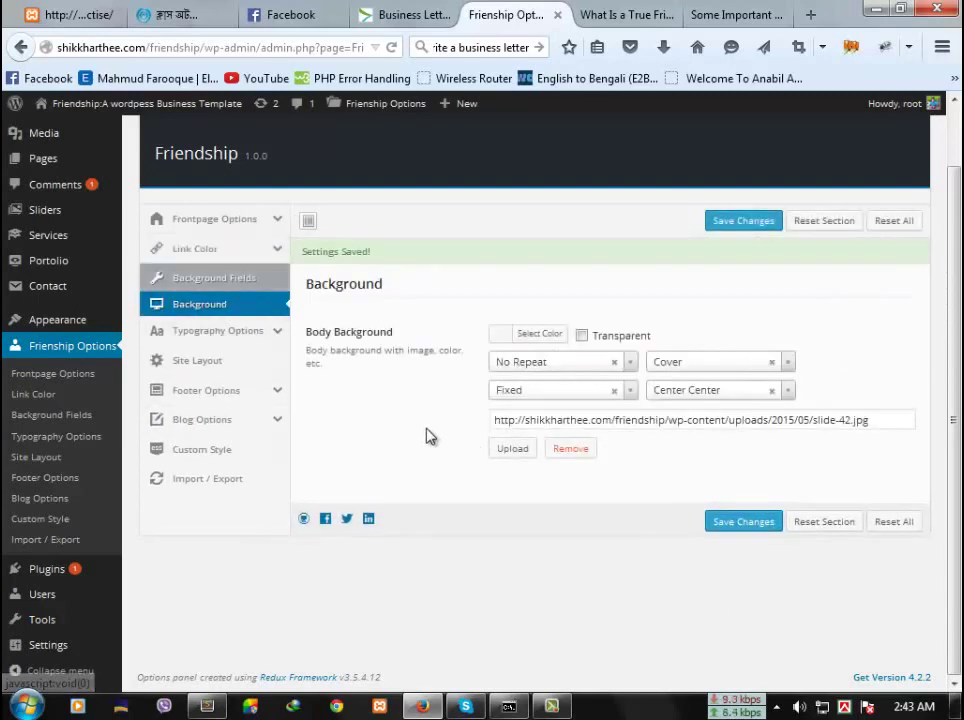
{"action": "left_click", "coordinate": [620, 15]}
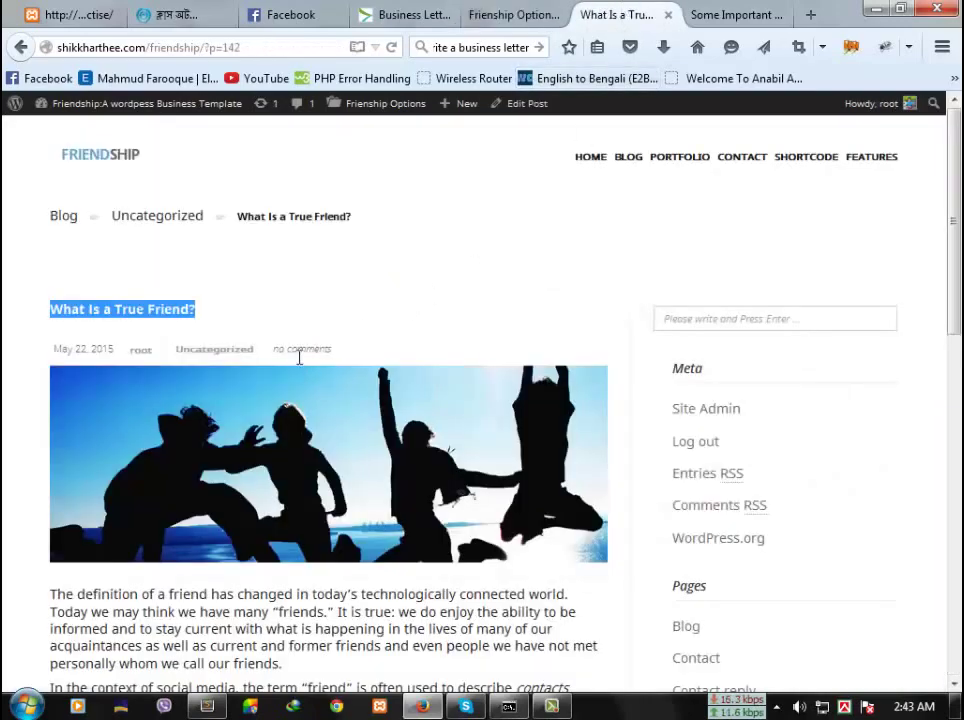
{"action": "scroll", "coordinate": [403, 413], "scroll_direction": "down", "scroll_amount": 5}
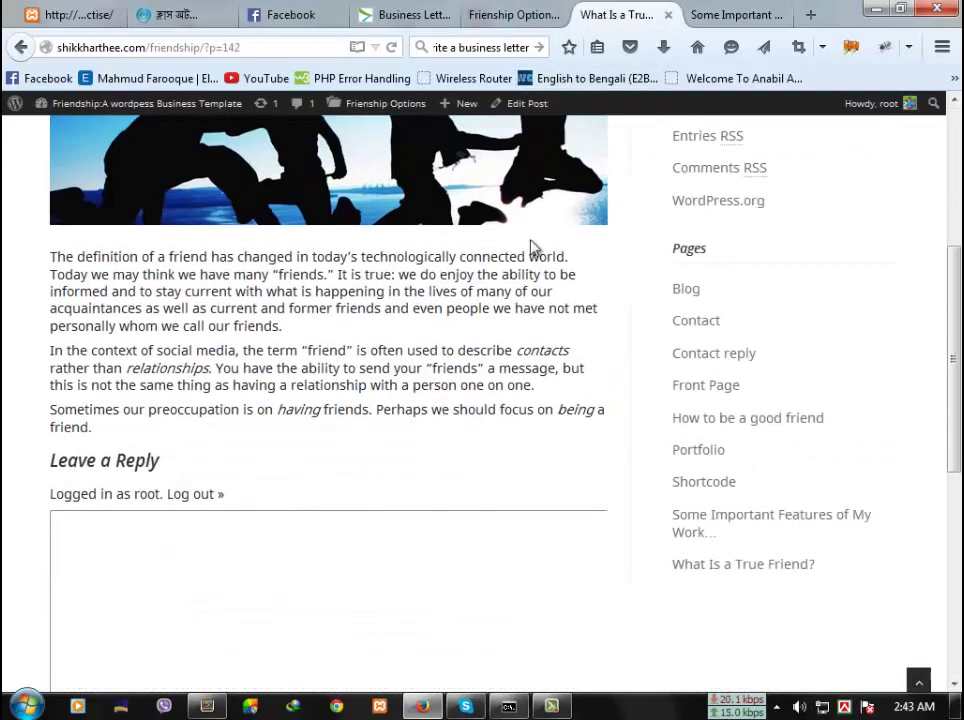
{"action": "left_click", "coordinate": [514, 13]}
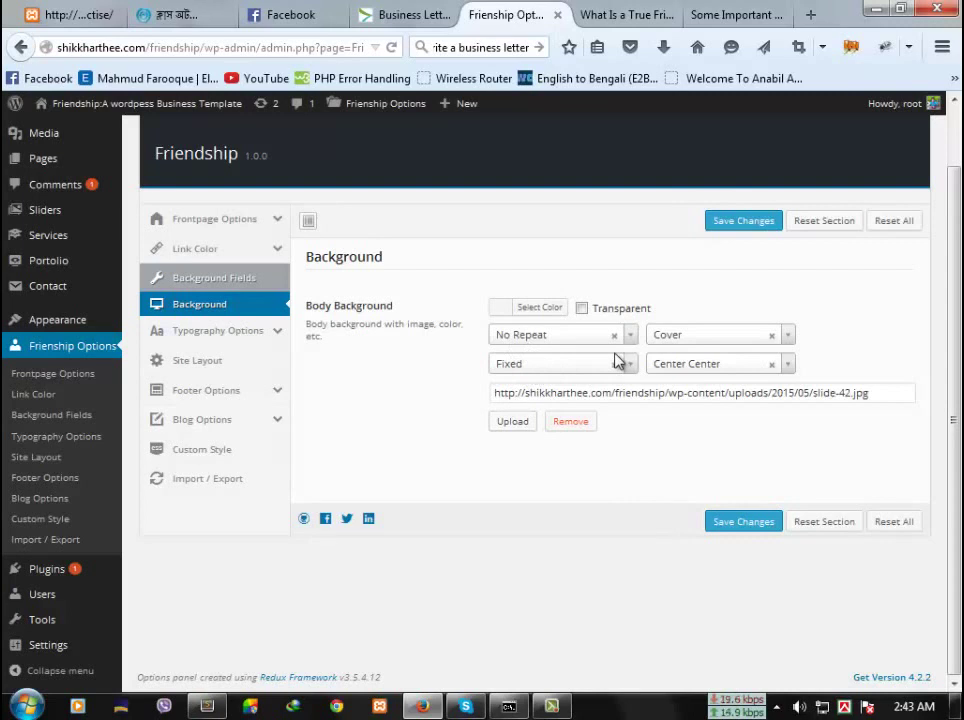
{"action": "left_click", "coordinate": [254, 336]}
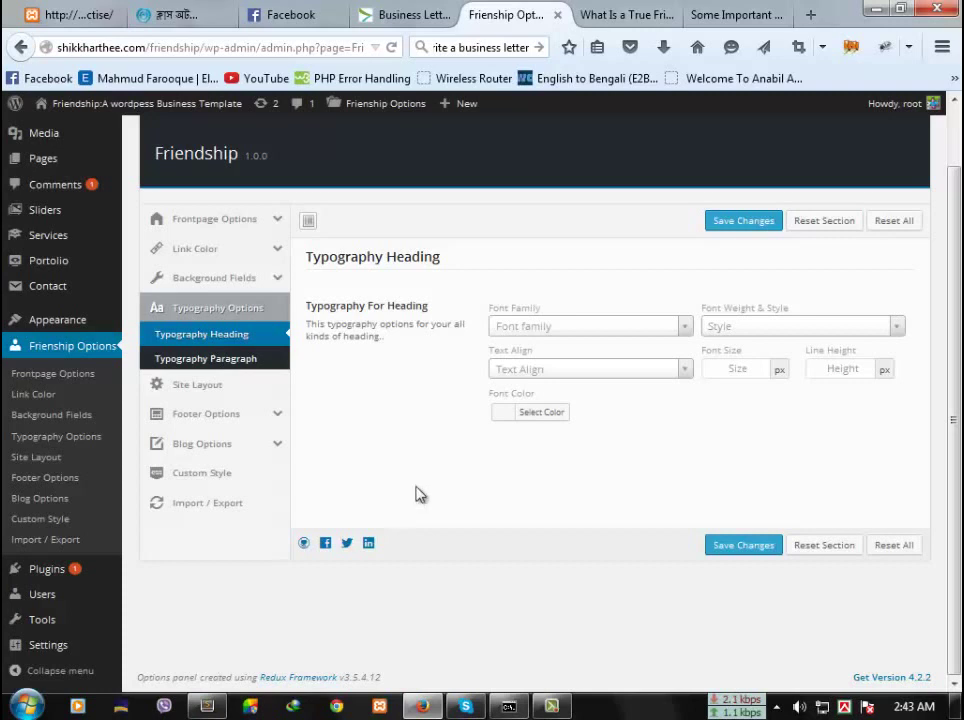
Inspect the heading font family, alignment, colour and weight controls without changing anything
{"action": "left_click", "coordinate": [554, 329]}
{"action": "left_click", "coordinate": [430, 452]}
{"action": "left_click", "coordinate": [594, 372]}
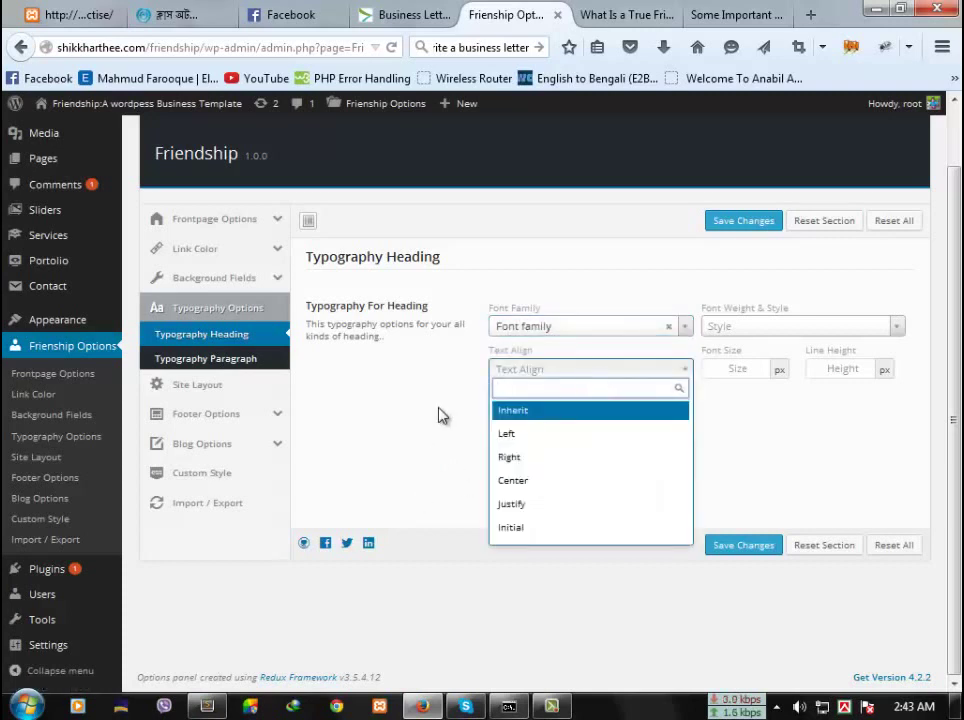
{"action": "left_click", "coordinate": [443, 415]}
{"action": "left_click", "coordinate": [514, 416]}
{"action": "left_click", "coordinate": [737, 355]}
{"action": "left_click", "coordinate": [764, 330]}
{"action": "left_click", "coordinate": [643, 488]}
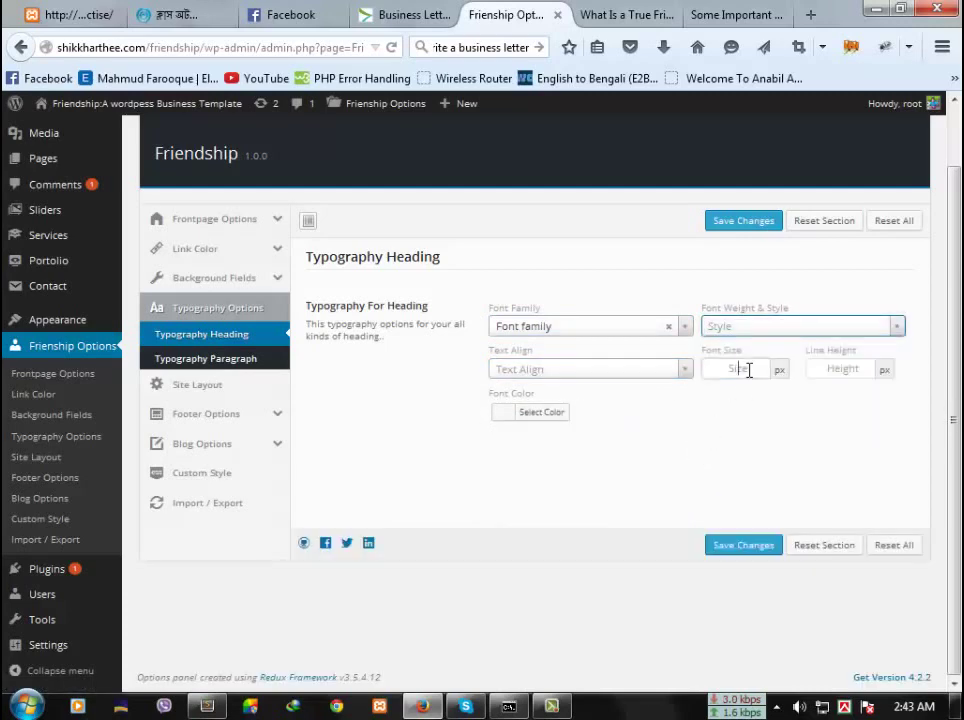
Try the heading size and line-height fields, view Site Layout, then return to the post
{"action": "left_click", "coordinate": [749, 371]}
{"action": "left_click", "coordinate": [846, 368]}
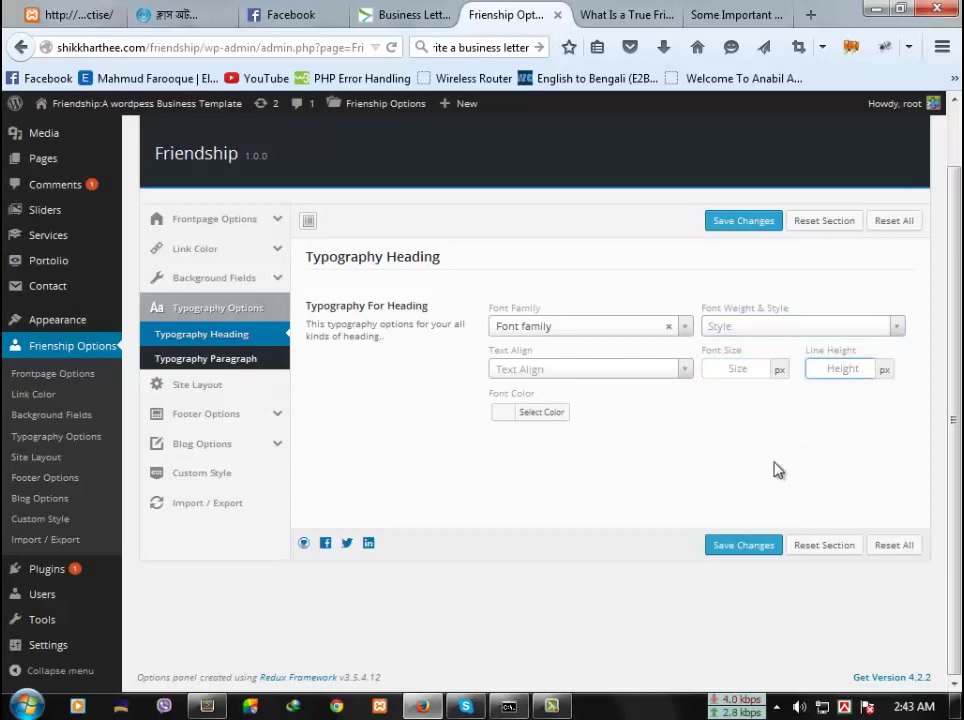
{"action": "left_click", "coordinate": [224, 387]}
{"action": "left_click", "coordinate": [613, 10]}
Open the site's Blog page and close the Some Important Features tab
{"action": "scroll", "coordinate": [689, 247], "scroll_direction": "up", "scroll_amount": 3}
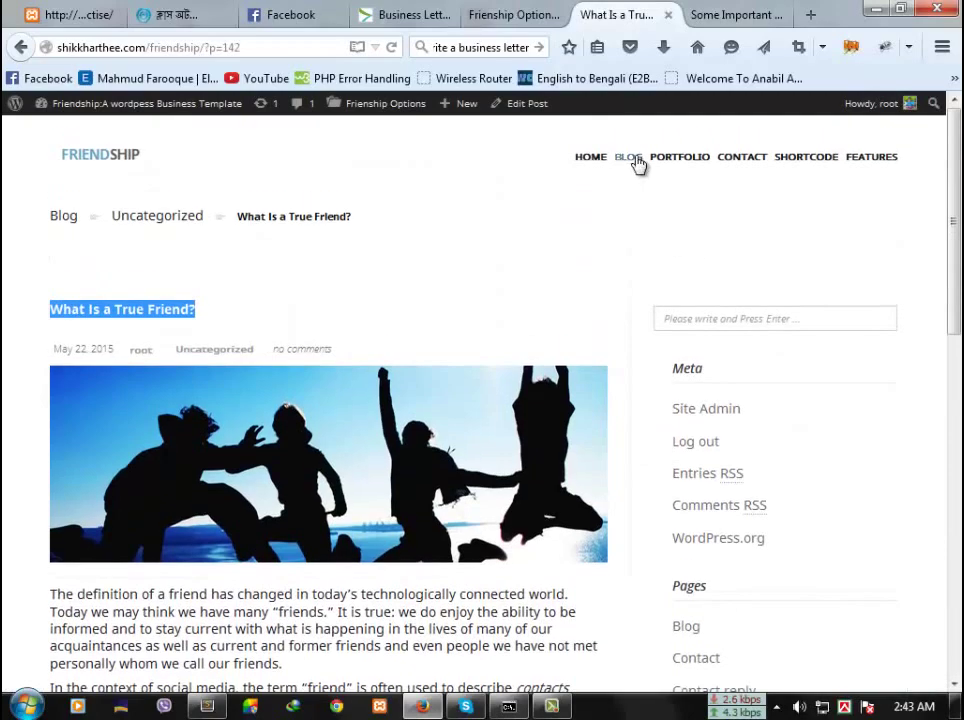
{"action": "left_click", "coordinate": [632, 160]}
{"action": "left_click", "coordinate": [763, 13]}
{"action": "left_click", "coordinate": [763, 12]}
{"action": "left_click", "coordinate": [758, 12]}
{"action": "left_click", "coordinate": [779, 15]}
{"action": "left_click", "coordinate": [628, 10]}
{"action": "left_click", "coordinate": [701, 13]}
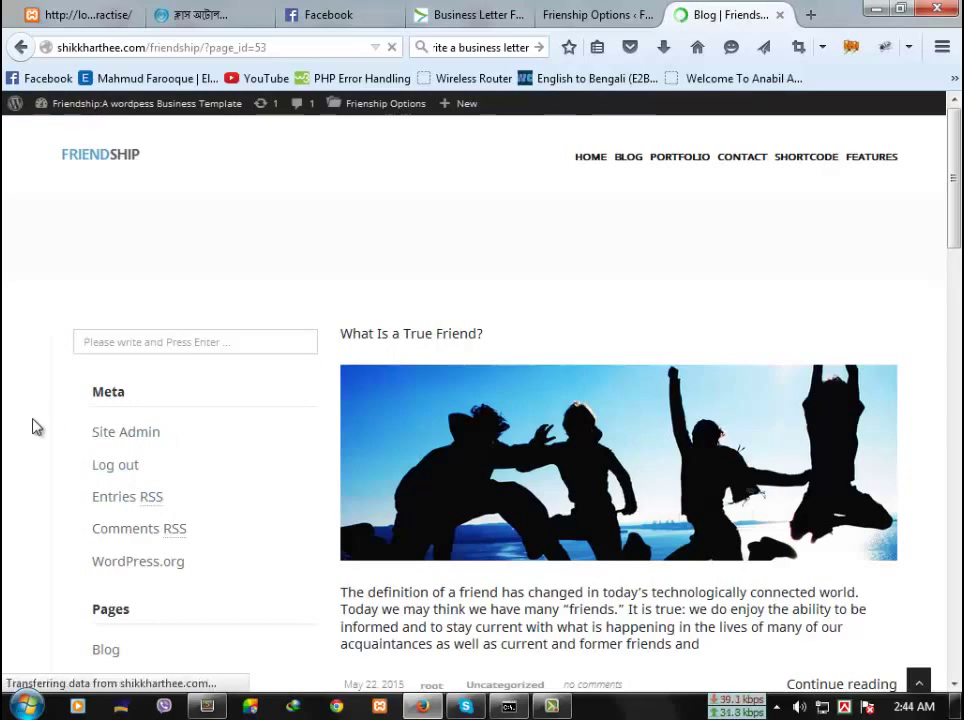
Choose the third site layout and save it
{"action": "left_click", "coordinate": [608, 12]}
{"action": "left_click", "coordinate": [592, 320]}
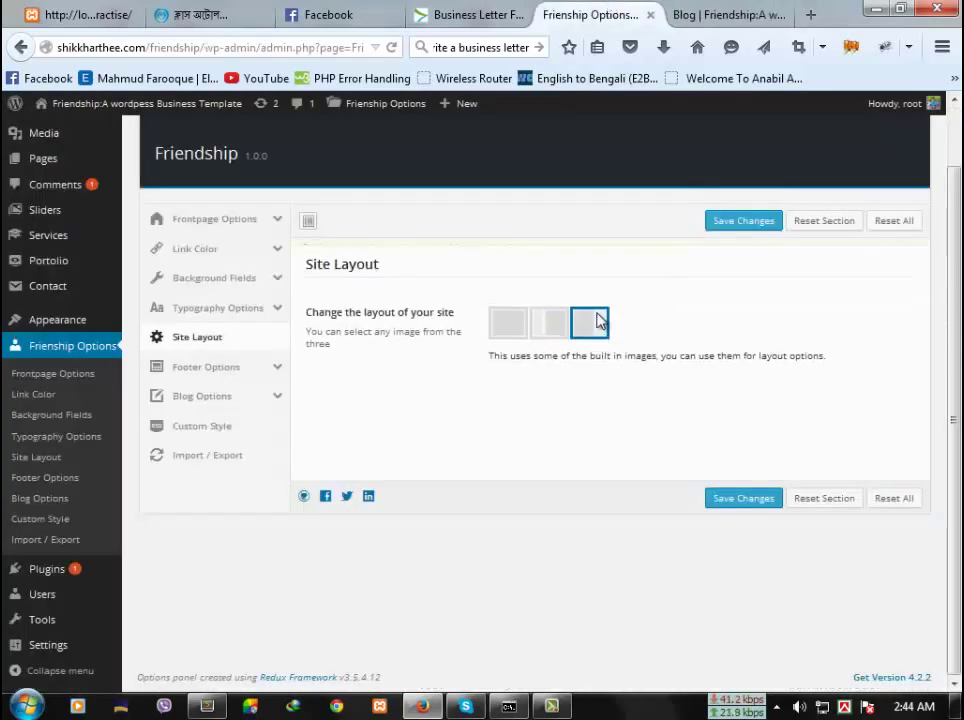
{"action": "left_click", "coordinate": [741, 502]}
Reload the Blog page to confirm the sidebar now sits right of the posts
{"action": "left_click", "coordinate": [690, 12]}
{"action": "left_click", "coordinate": [600, 12]}
{"action": "left_click", "coordinate": [706, 12]}
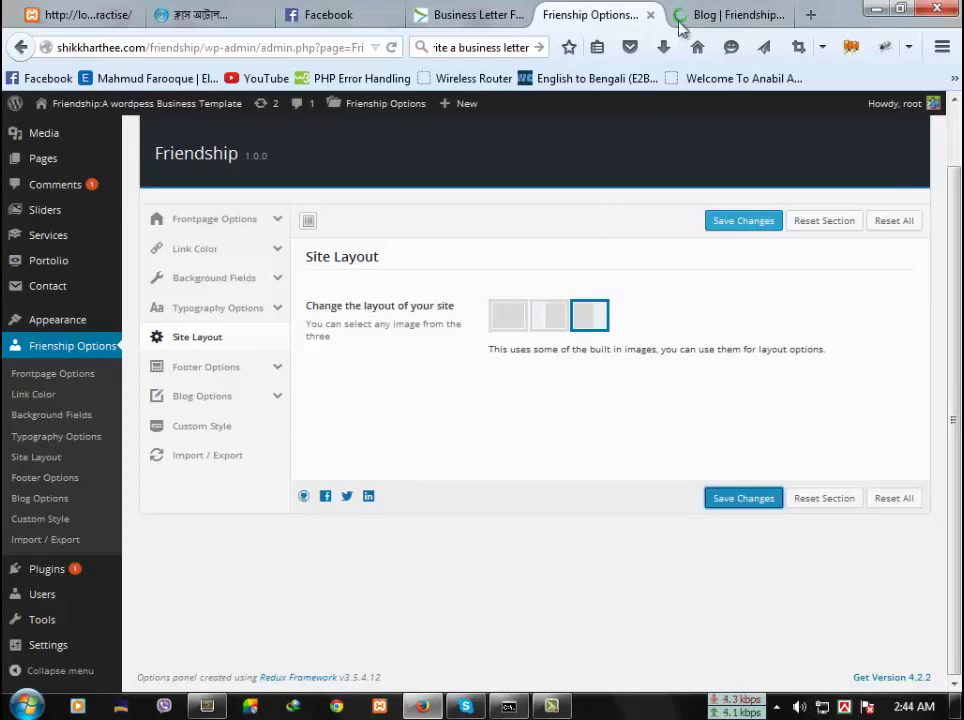
{"action": "left_click", "coordinate": [706, 10]}
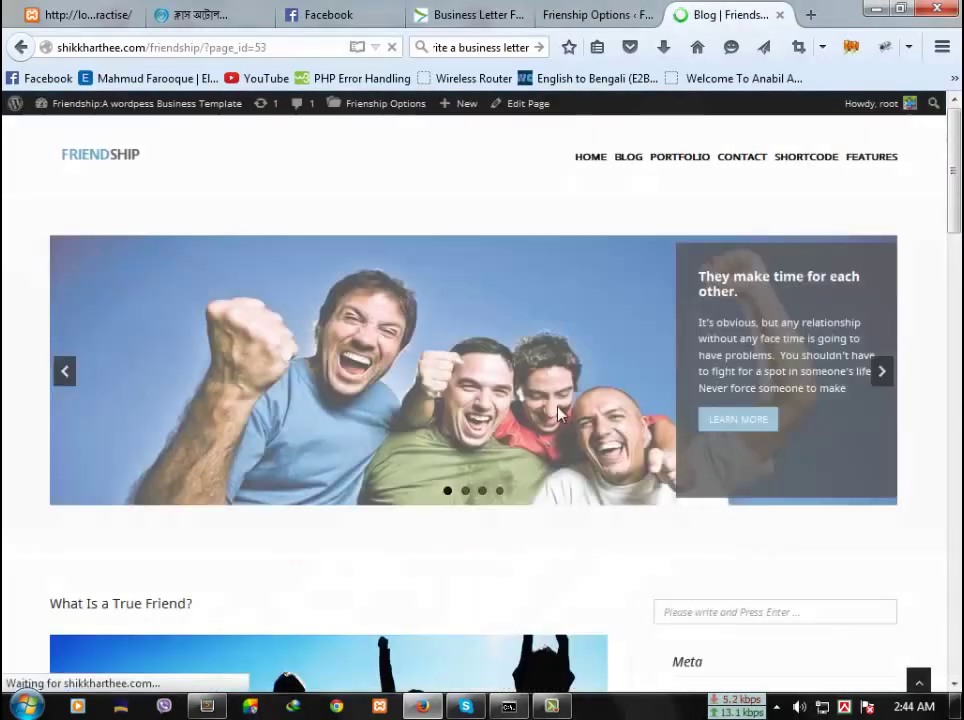
{"action": "scroll", "coordinate": [652, 544], "scroll_direction": "down", "scroll_amount": 2}
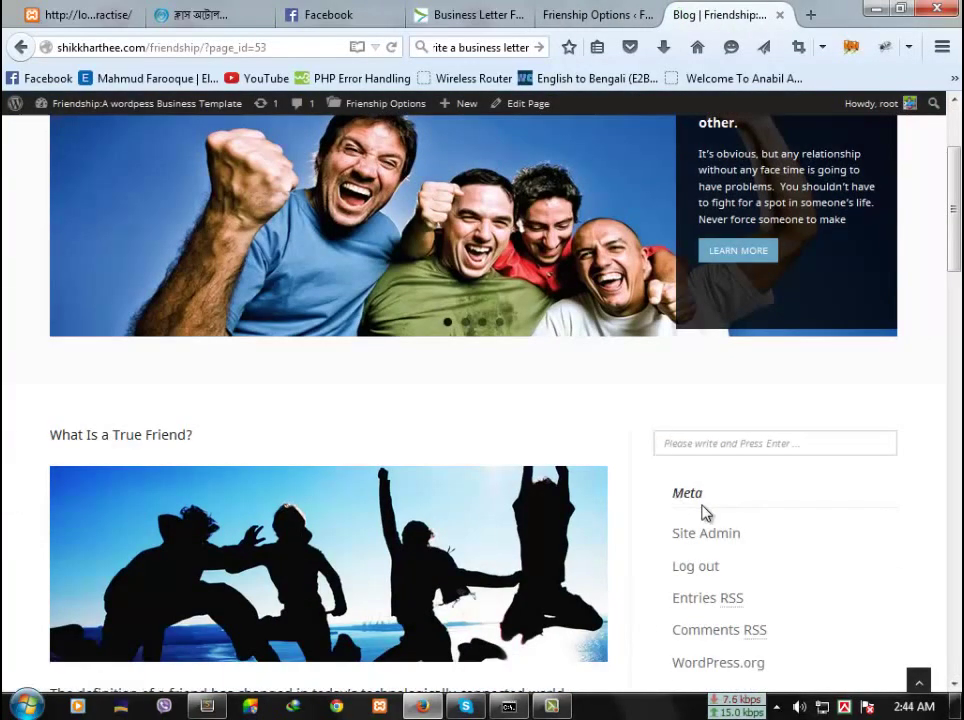
{"action": "left_click", "coordinate": [590, 14]}
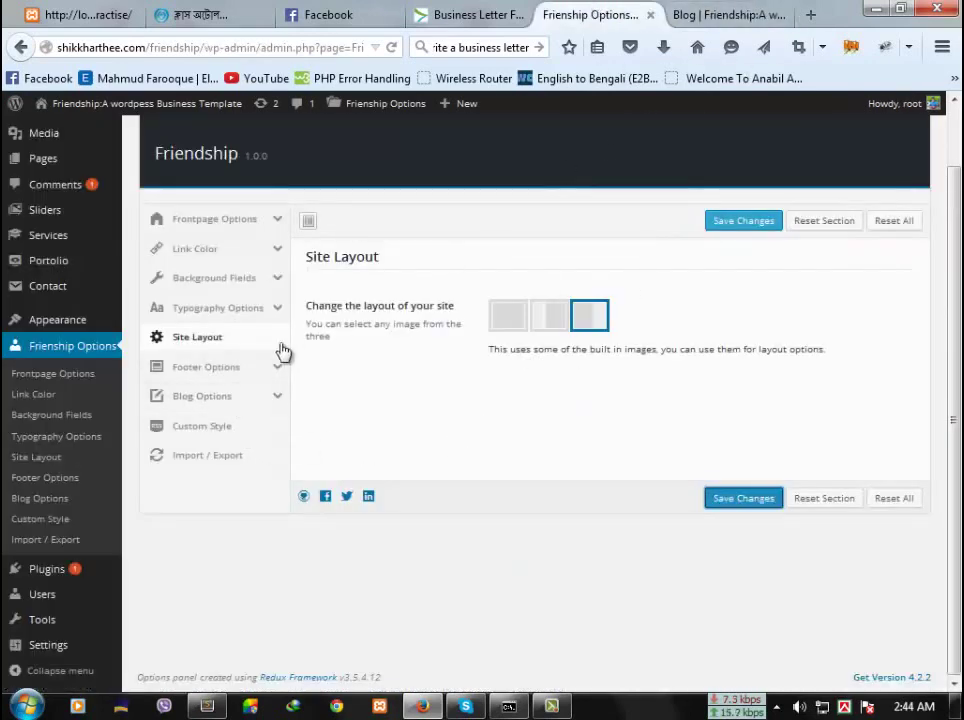
Open the footer Copyright Text setting and locate the current copyright line in the site footer
{"action": "left_click", "coordinate": [238, 377]}
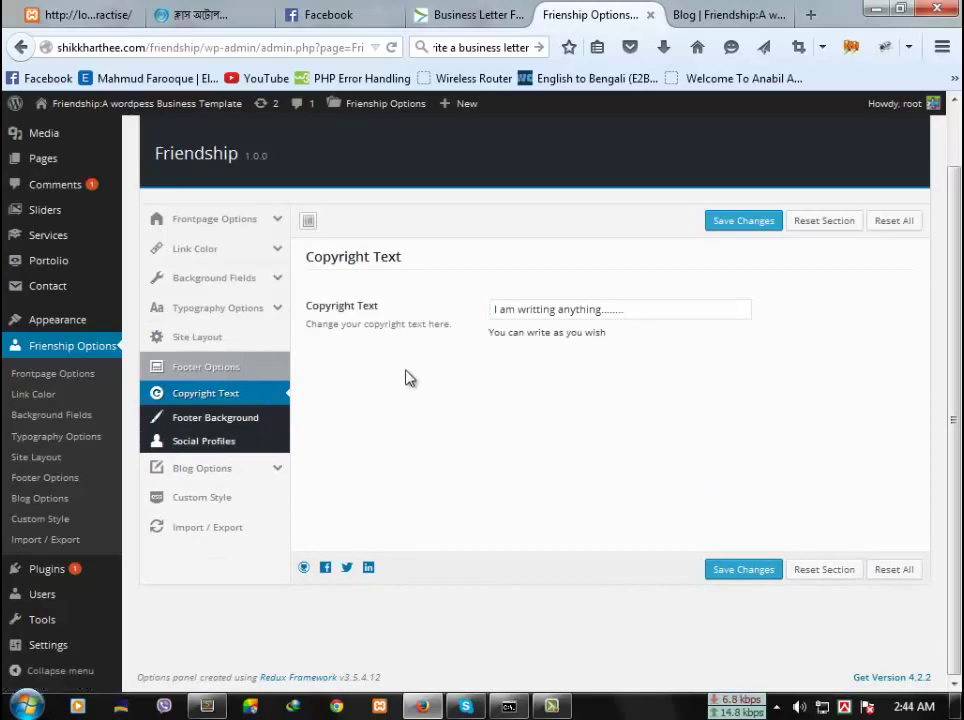
{"action": "left_click", "coordinate": [728, 14]}
{"action": "scroll", "coordinate": [415, 553], "scroll_direction": "down", "scroll_amount": 15}
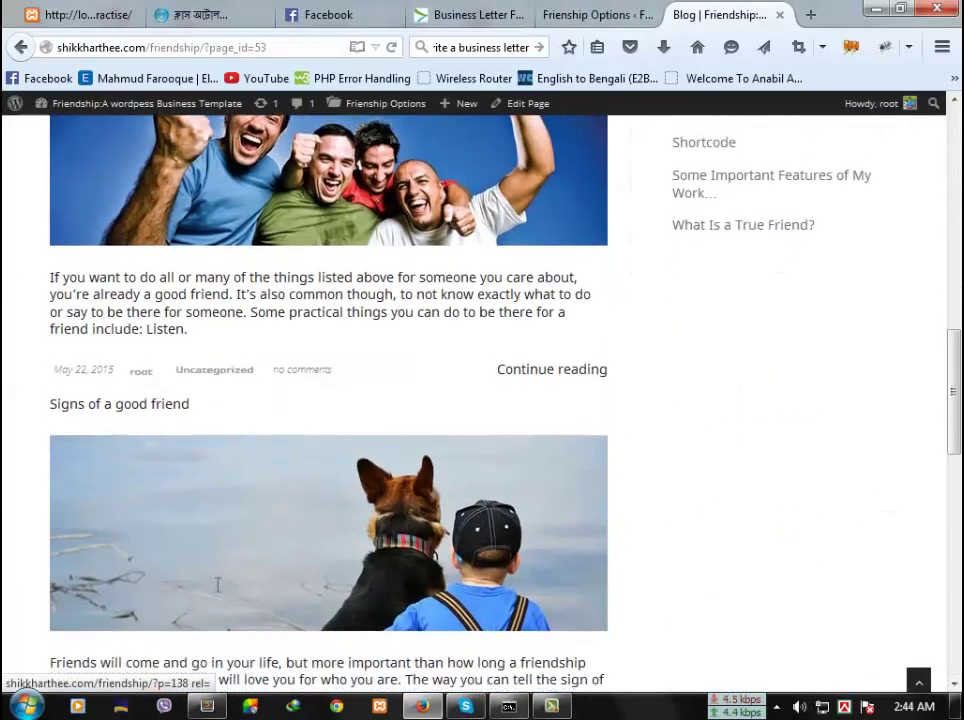
{"action": "scroll", "coordinate": [170, 590], "scroll_direction": "down", "scroll_amount": 2}
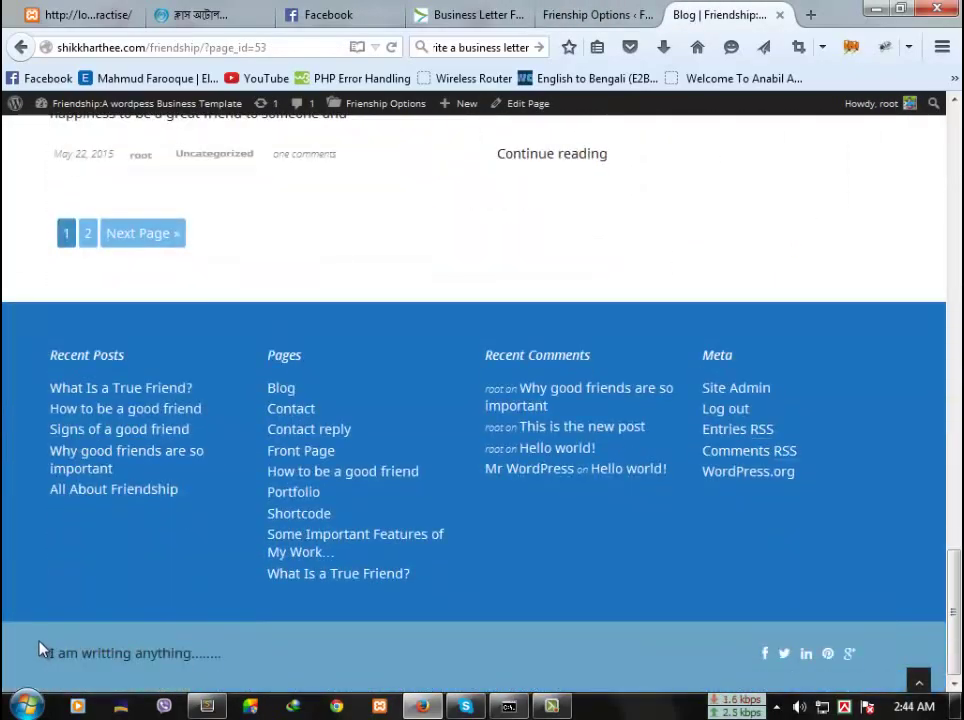
{"action": "left_click_drag", "start_coordinate": [43, 650], "coordinate": [225, 668]}
{"action": "left_click", "coordinate": [590, 14]}
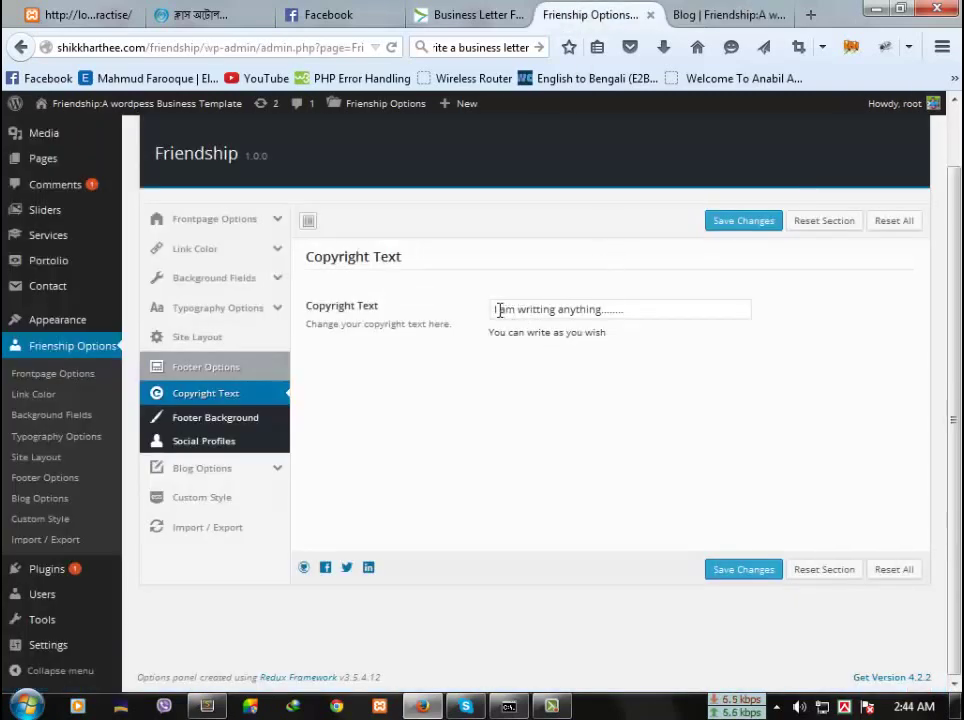
Replace the copyright text with 'This site is developed by' plus the developer's name and save
{"action": "left_click_drag", "start_coordinate": [497, 310], "coordinate": [620, 317]}
{"action": "key", "text": "BackSpace"}
{"action": "key", "text": "BackSpace"}
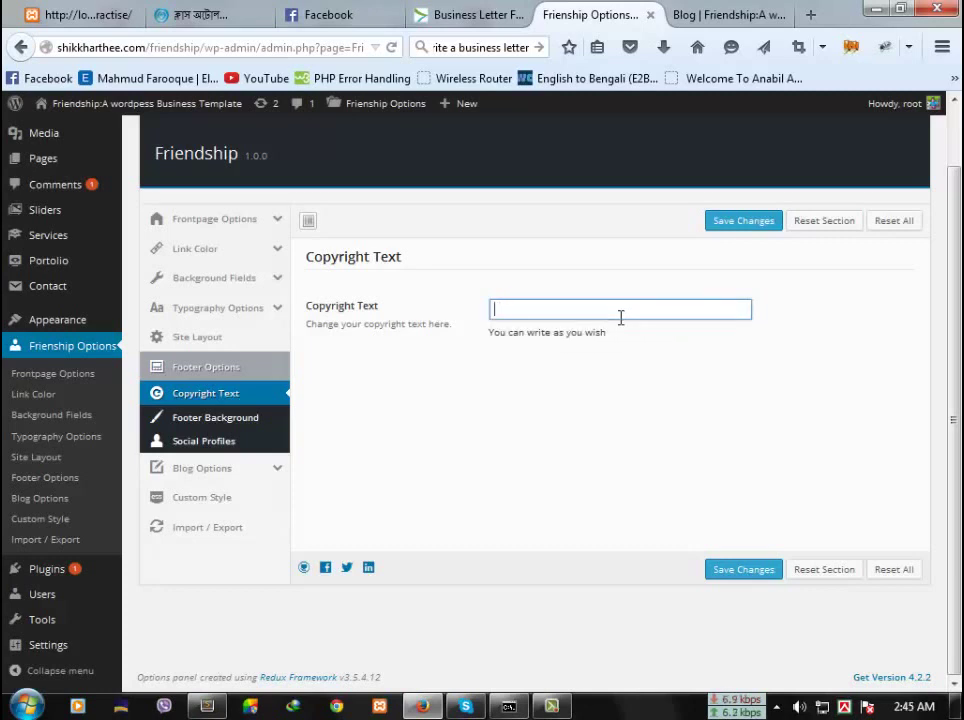
{"action": "type", "text": "This site is developed by Pran"}
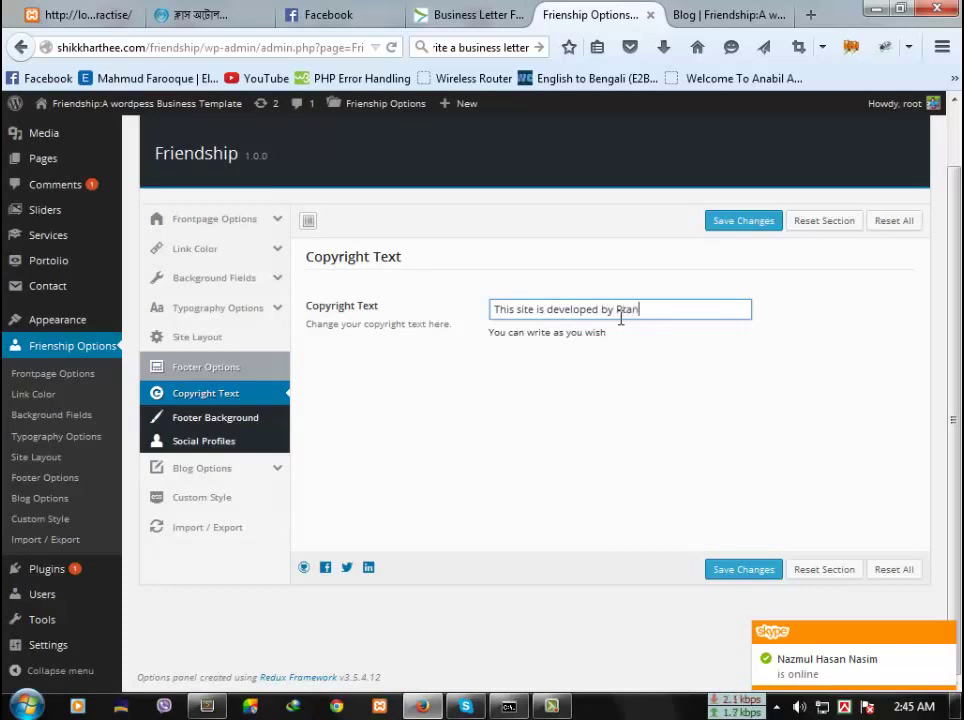
{"action": "key", "text": "BackSpace"}
{"action": "key", "text": "BackSpace"}
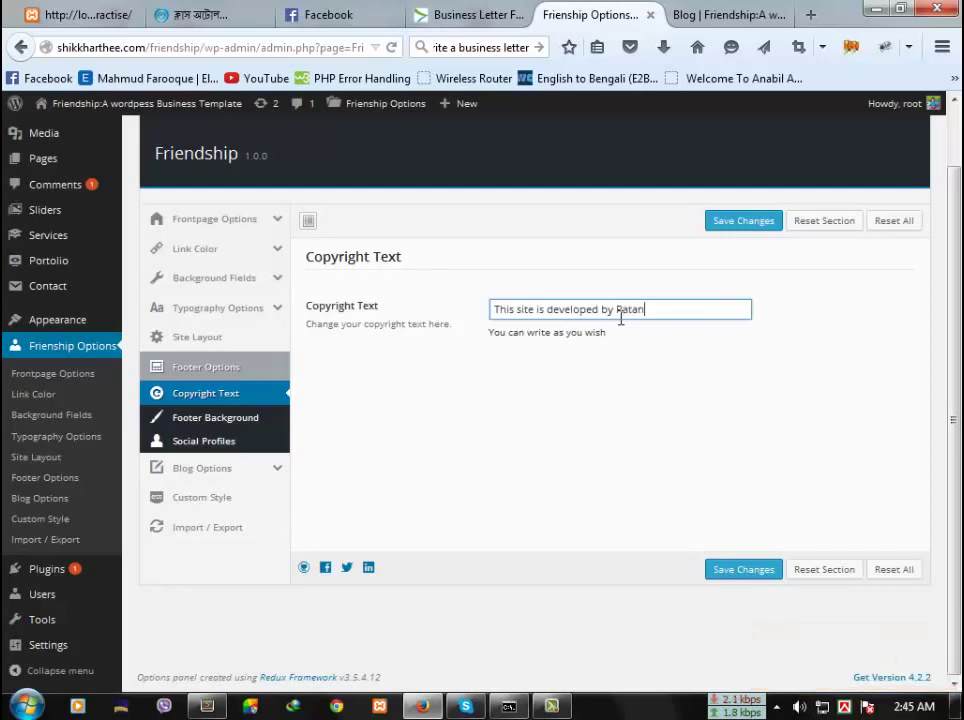
{"action": "left_click", "coordinate": [745, 571]}
{"action": "left_click", "coordinate": [720, 14]}
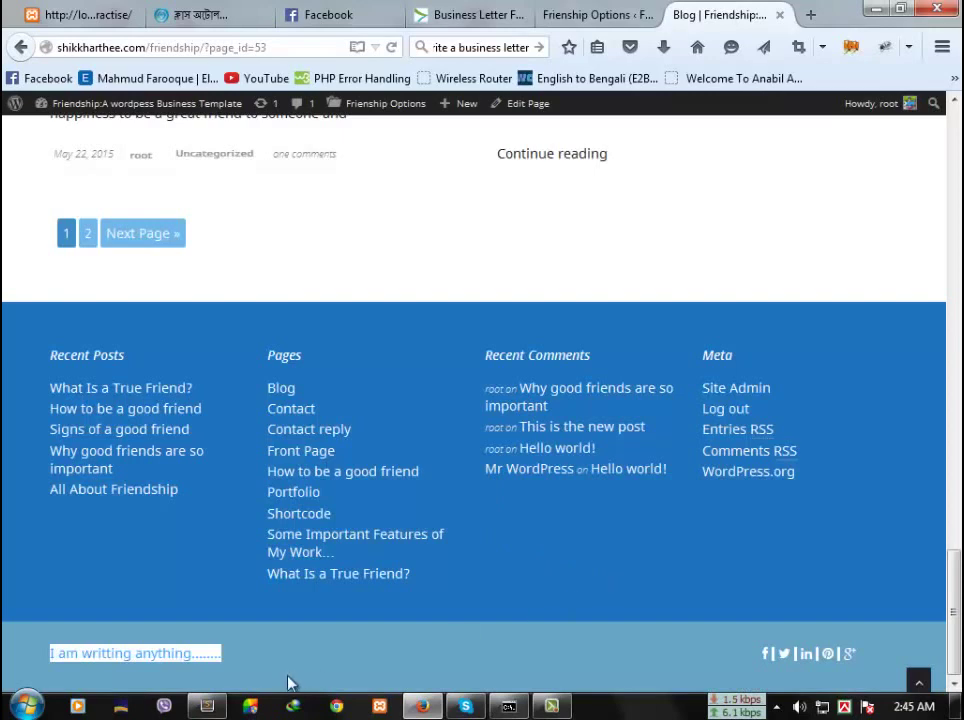
Reload the Blog page to confirm the new developer credit appears in the footer
{"action": "left_click", "coordinate": [609, 12]}
{"action": "left_click", "coordinate": [720, 12]}
{"action": "left_click", "coordinate": [391, 47]}
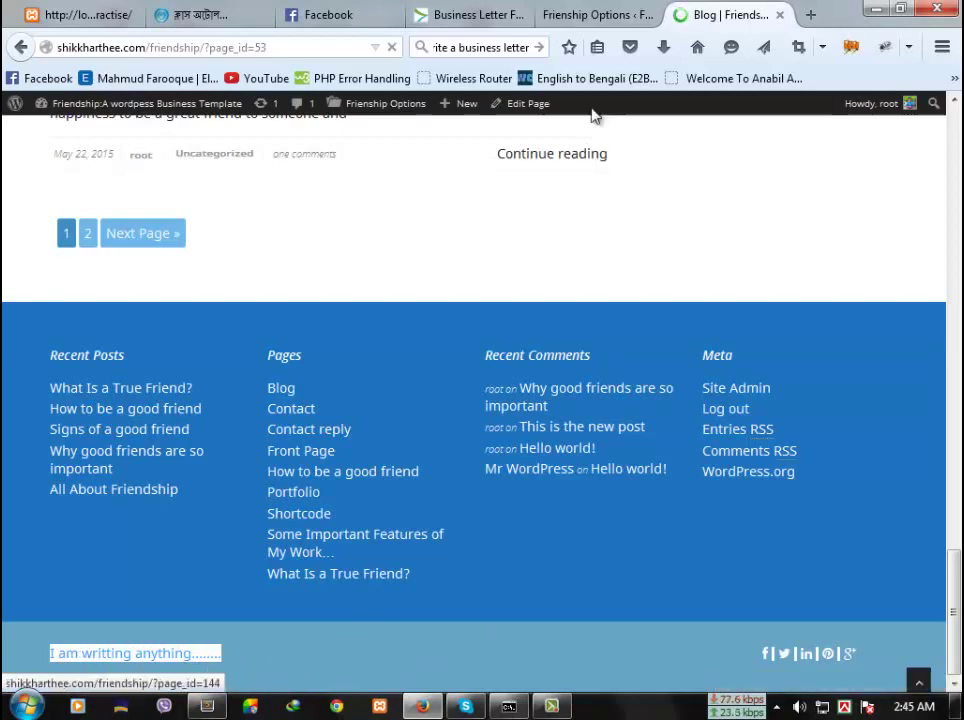
{"action": "left_click", "coordinate": [590, 13]}
{"action": "left_click", "coordinate": [735, 12]}
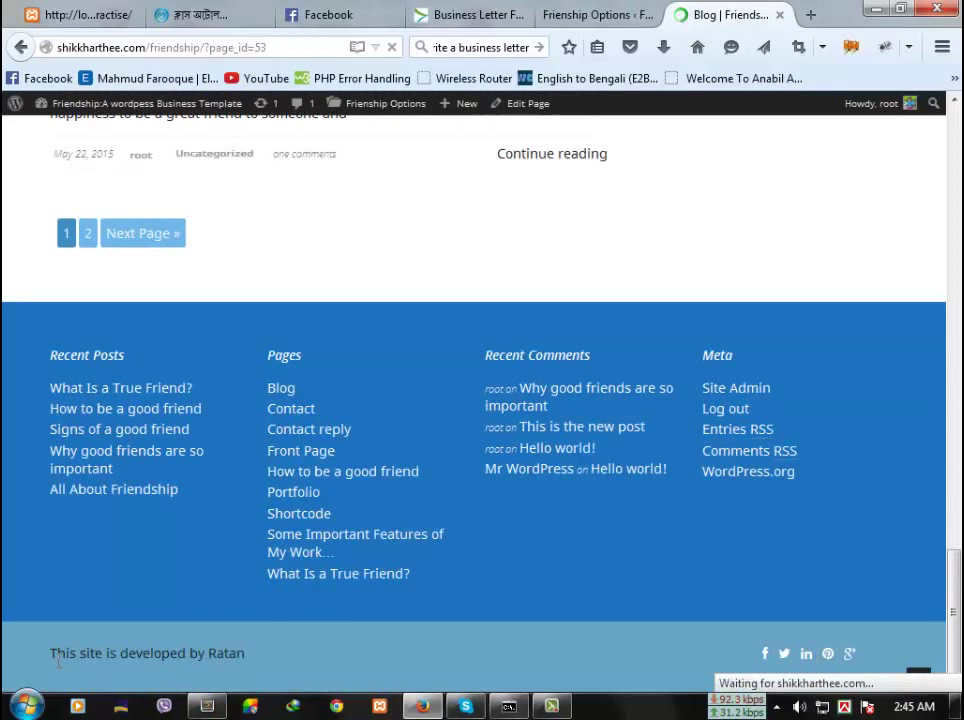
{"action": "left_click", "coordinate": [581, 12]}
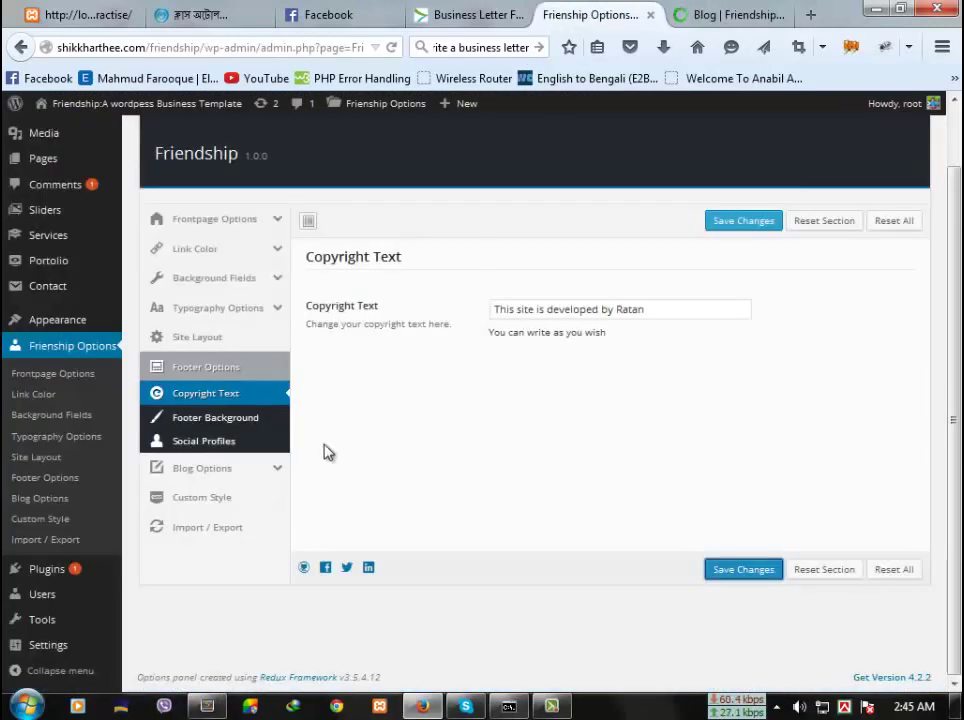
Open the Footer Background settings and scroll the site's home page down to its footer
{"action": "left_click", "coordinate": [222, 420]}
{"action": "left_click", "coordinate": [750, 12]}
{"action": "scroll", "coordinate": [534, 424], "scroll_direction": "up", "scroll_amount": 15}
{"action": "scroll", "coordinate": [534, 434], "scroll_direction": "up", "scroll_amount": 3}
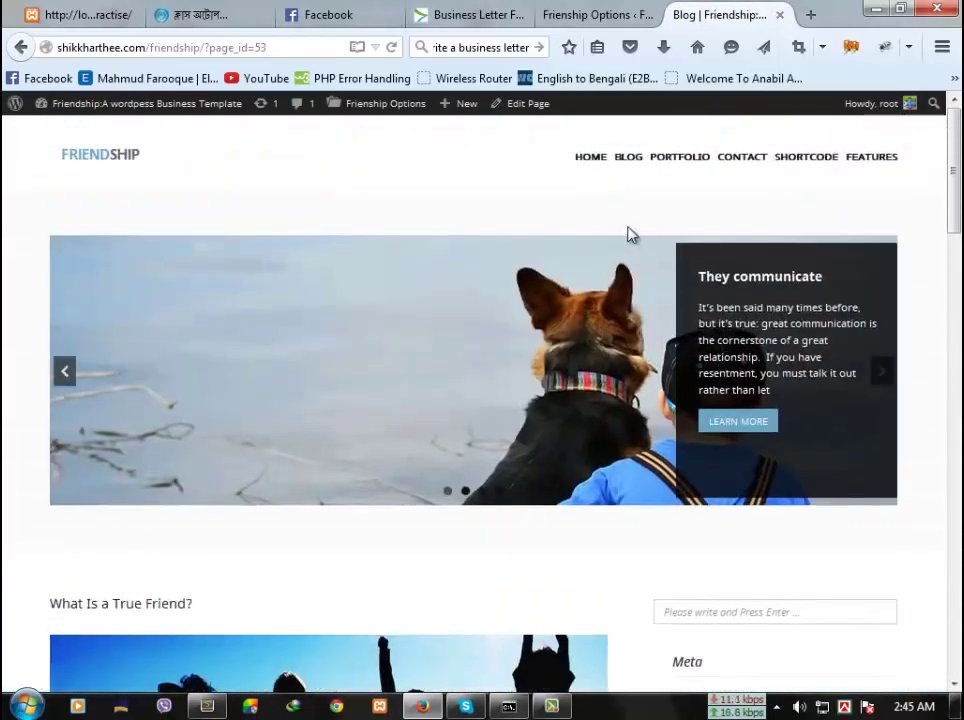
{"action": "left_click", "coordinate": [592, 158]}
{"action": "left_click", "coordinate": [616, 12]}
{"action": "left_click", "coordinate": [716, 14]}
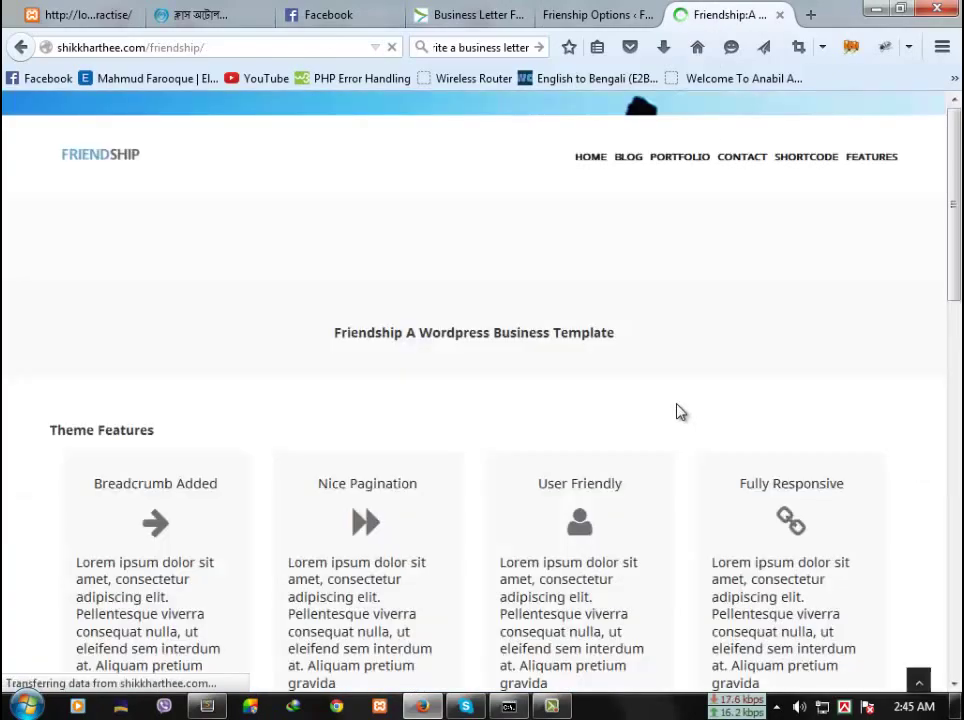
{"action": "scroll", "coordinate": [620, 437], "scroll_direction": "down", "scroll_amount": 6}
{"action": "scroll", "coordinate": [590, 423], "scroll_direction": "down", "scroll_amount": 5}
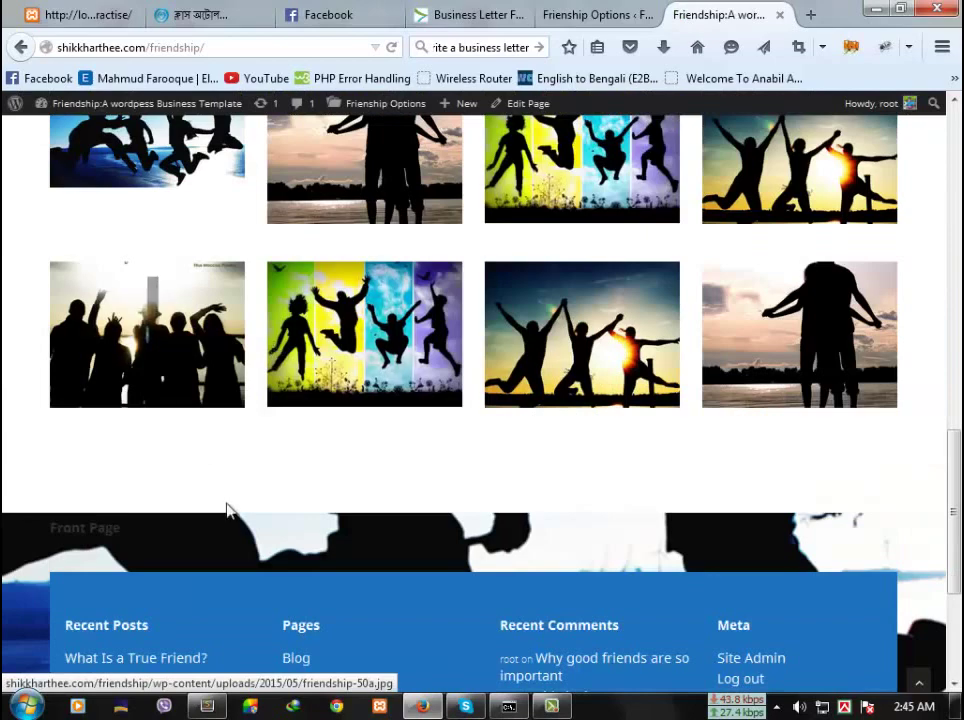
{"action": "scroll", "coordinate": [424, 559], "scroll_direction": "down", "scroll_amount": 2}
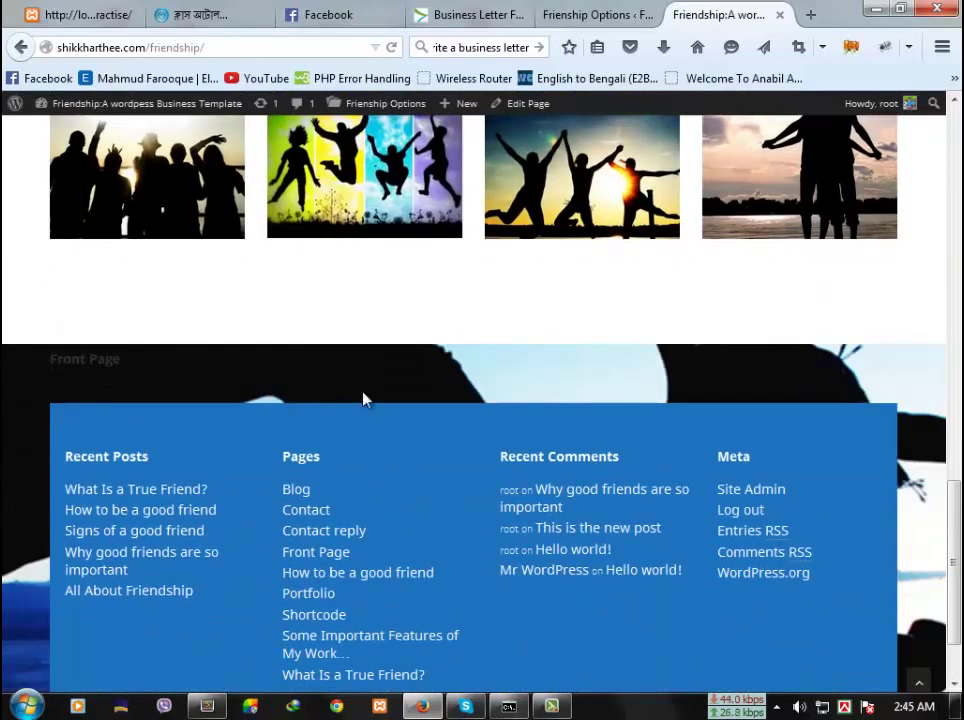
{"action": "scroll", "coordinate": [602, 523], "scroll_direction": "down", "scroll_amount": 2}
Compare Social Profiles settings with the footer icons, focus the Facebook Profile URL field, then view Breadcrumb Option
{"action": "left_click", "coordinate": [600, 14]}
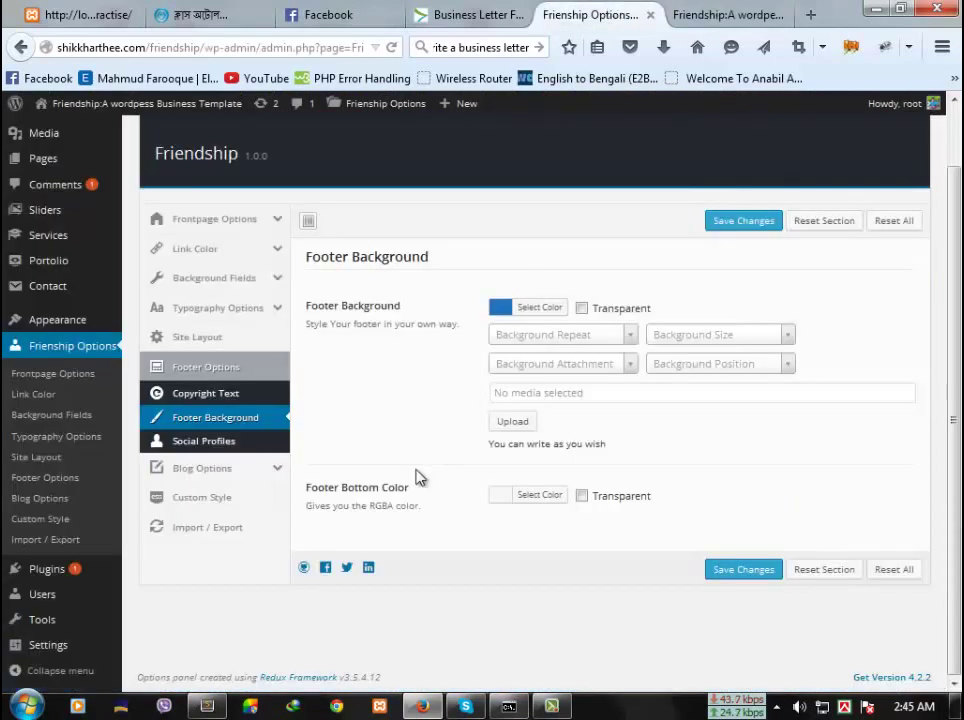
{"action": "left_click", "coordinate": [209, 444]}
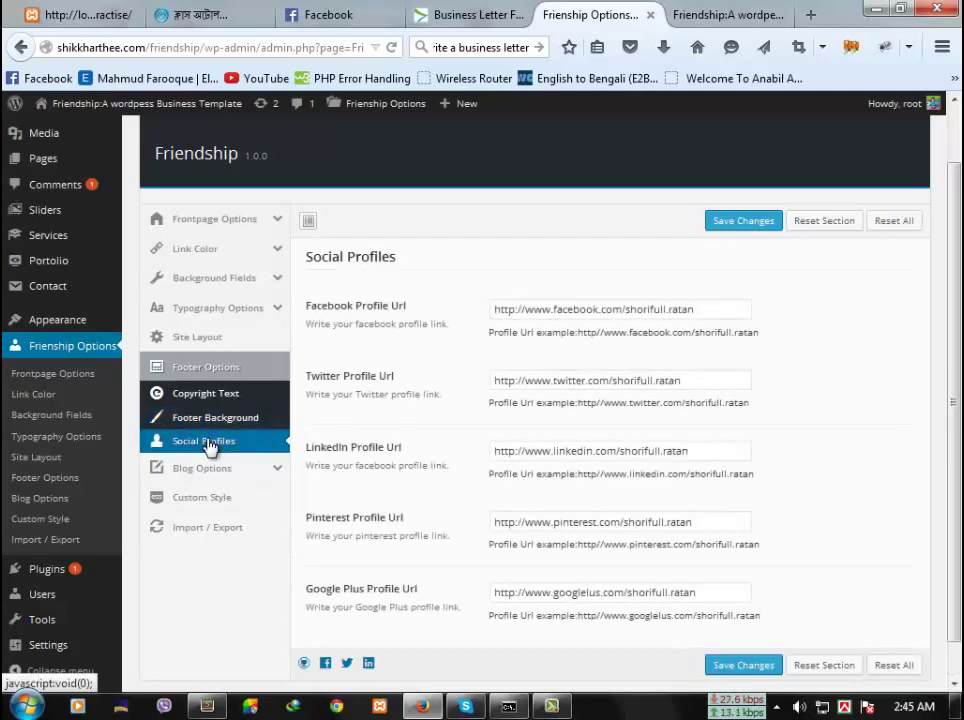
{"action": "left_click", "coordinate": [726, 14]}
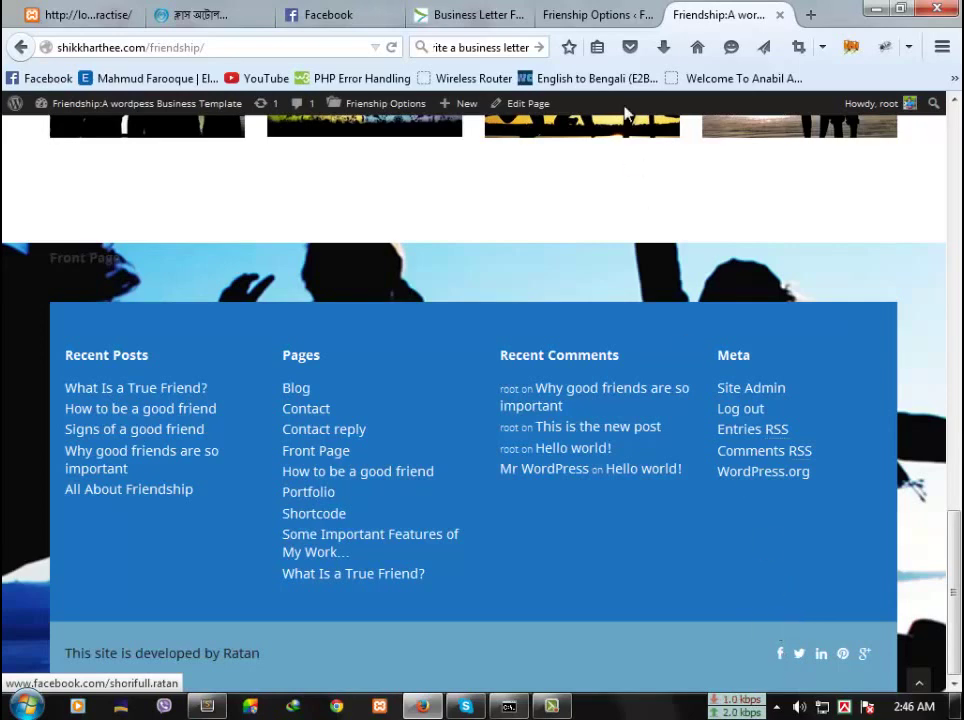
{"action": "left_click", "coordinate": [600, 14]}
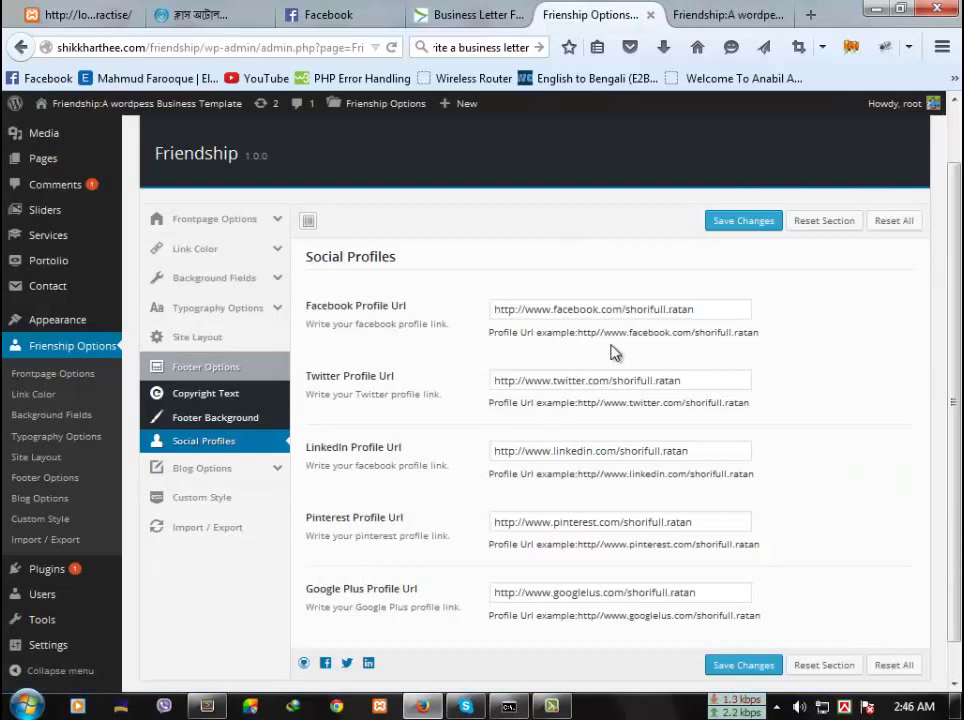
{"action": "left_click", "coordinate": [703, 309]}
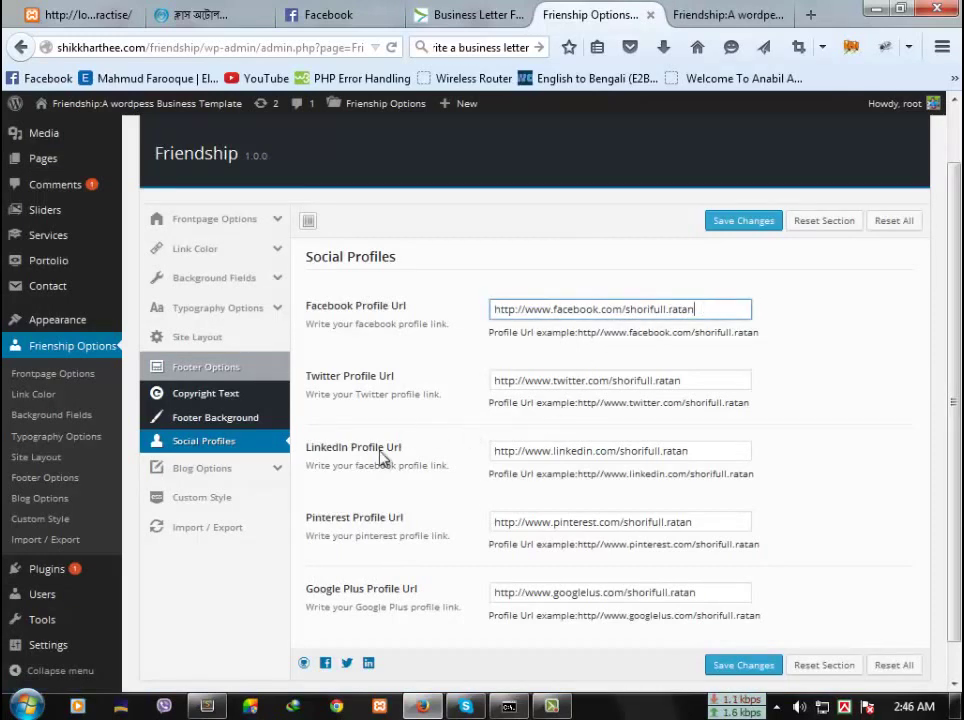
{"action": "left_click", "coordinate": [239, 472]}
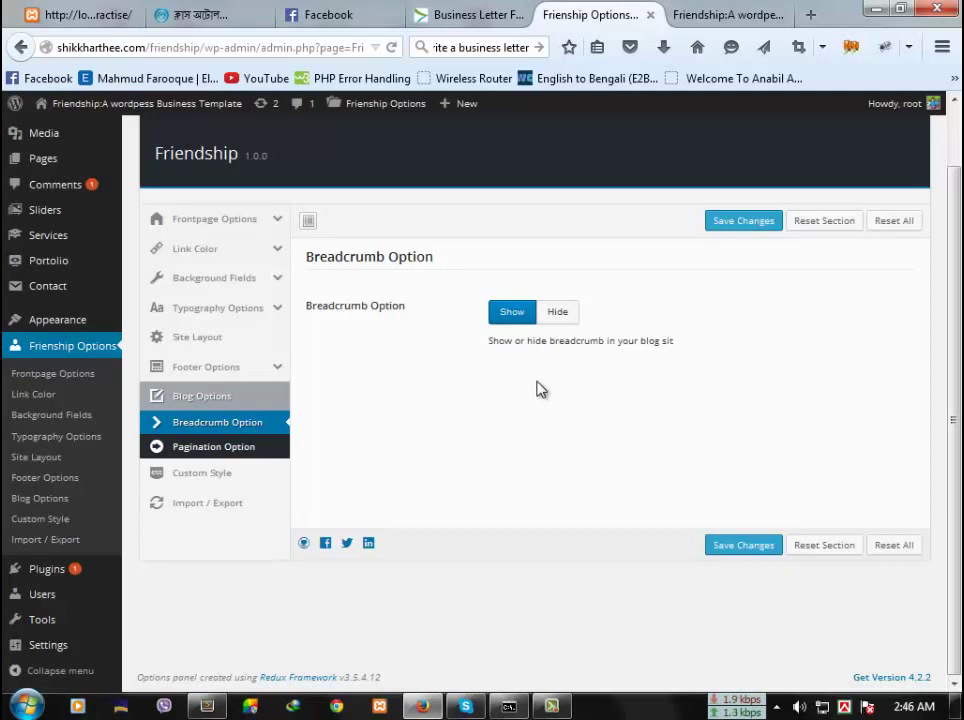
Set the blog Breadcrumb Option to Hide, save, and return to the live site
{"action": "left_click", "coordinate": [558, 318]}
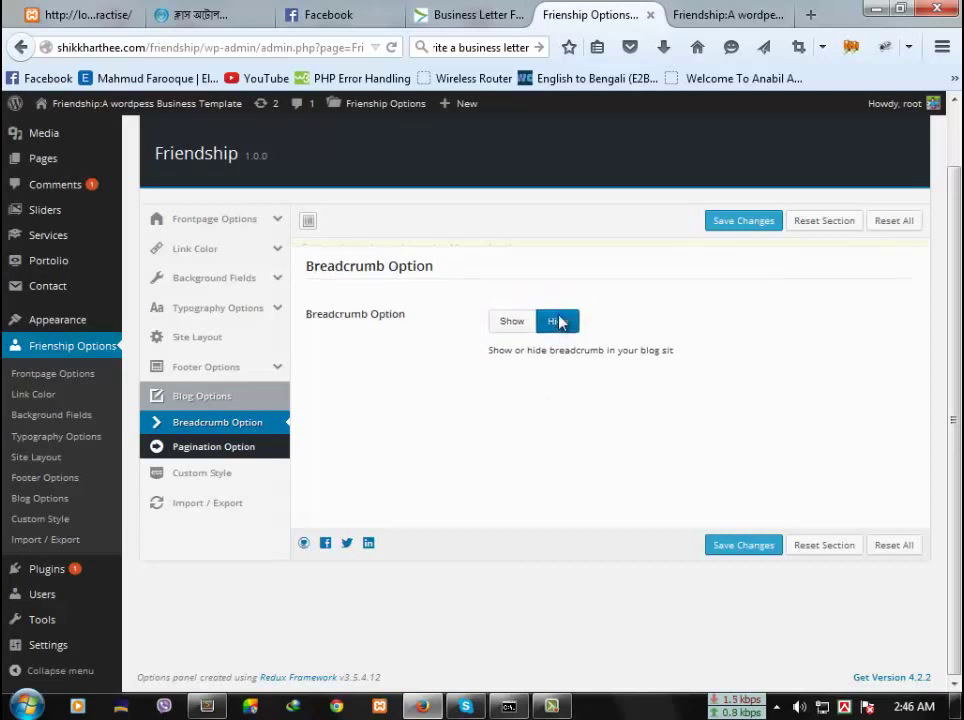
{"action": "left_click", "coordinate": [743, 549]}
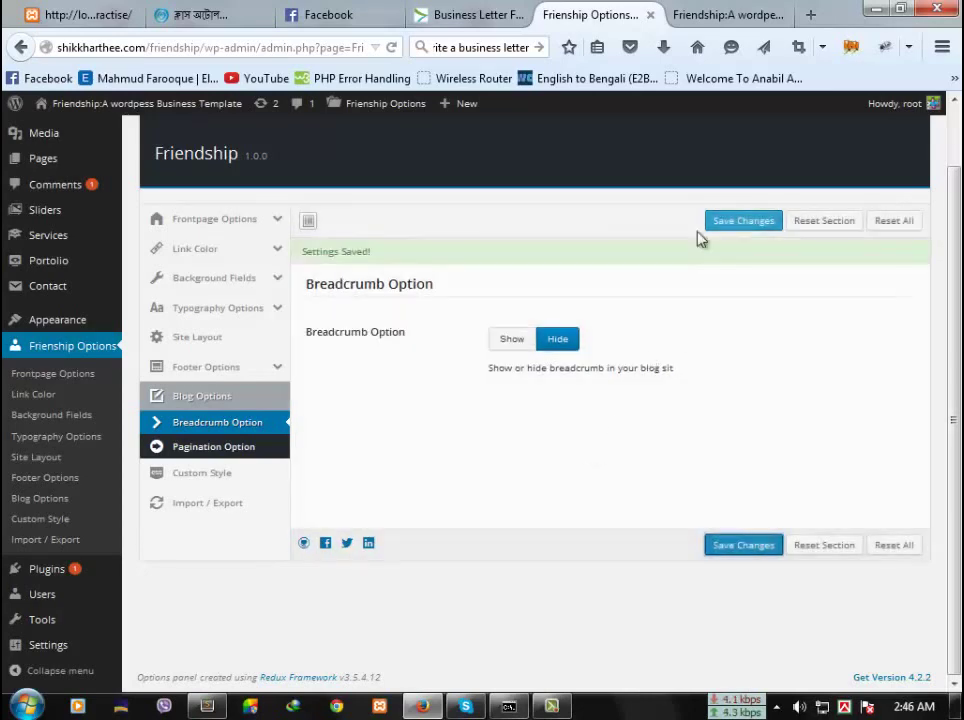
{"action": "left_click", "coordinate": [697, 14]}
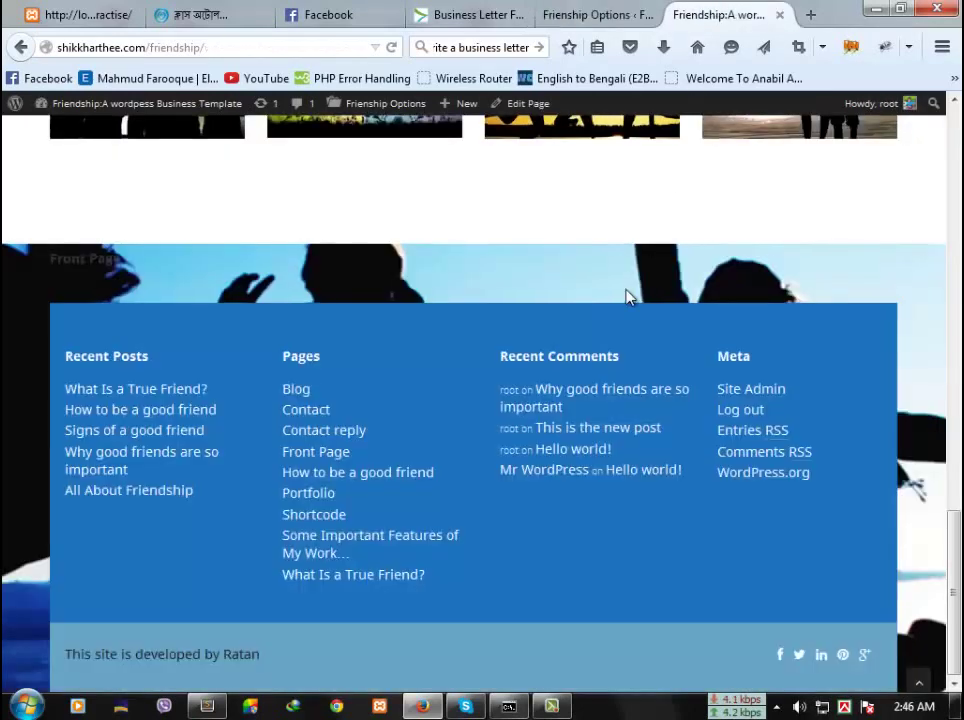
Open the blog page to view the 'What Is a True Friend?' post
{"action": "scroll", "coordinate": [627, 296], "scroll_direction": "up", "scroll_amount": 20}
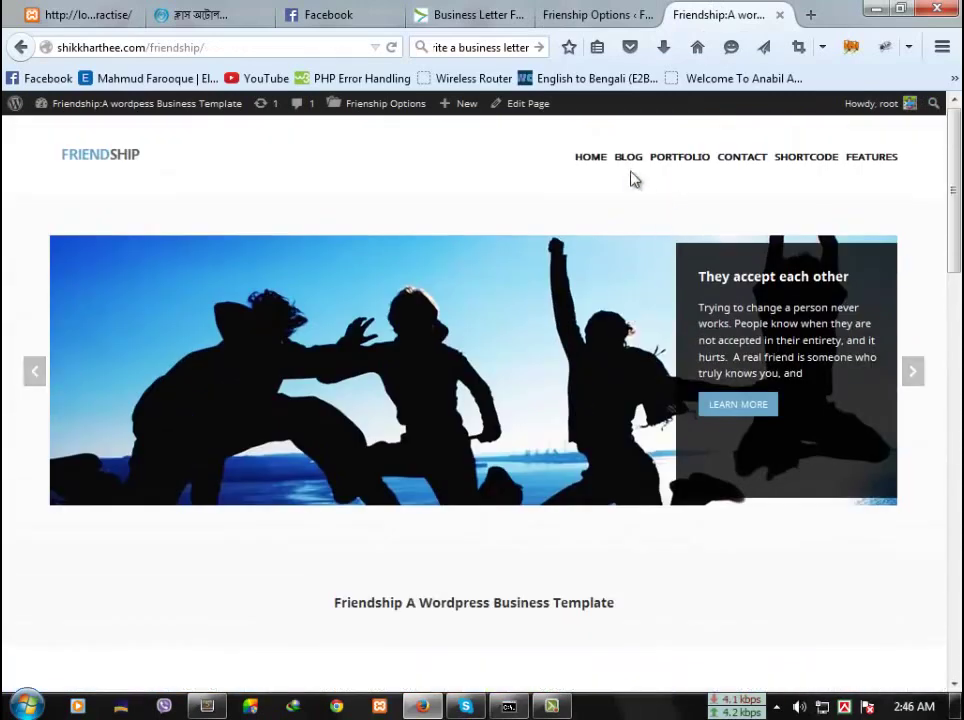
{"action": "left_click", "coordinate": [631, 162]}
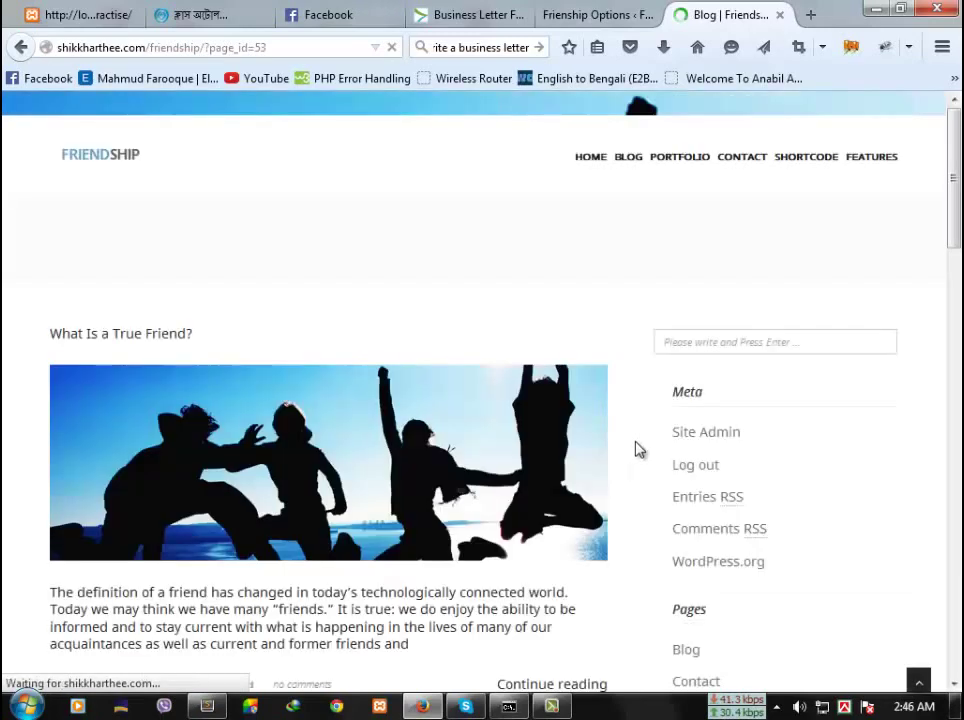
{"action": "scroll", "coordinate": [600, 460], "scroll_direction": "down", "scroll_amount": 3}
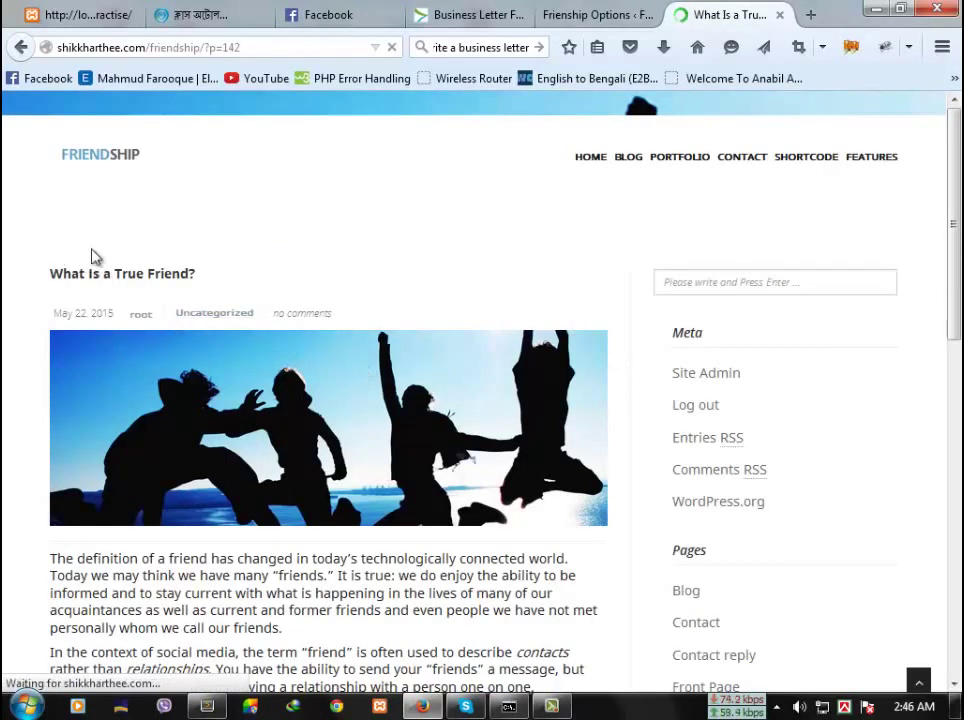
Set the blog Breadcrumb Option back to Show and save it
{"action": "left_click", "coordinate": [590, 12]}
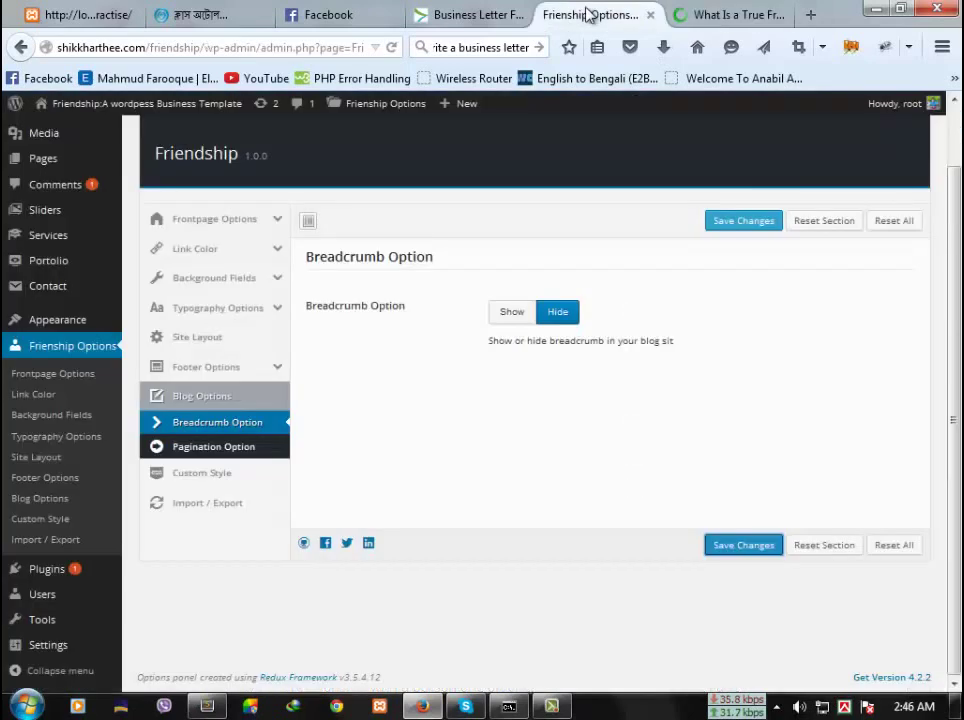
{"action": "left_click", "coordinate": [511, 316]}
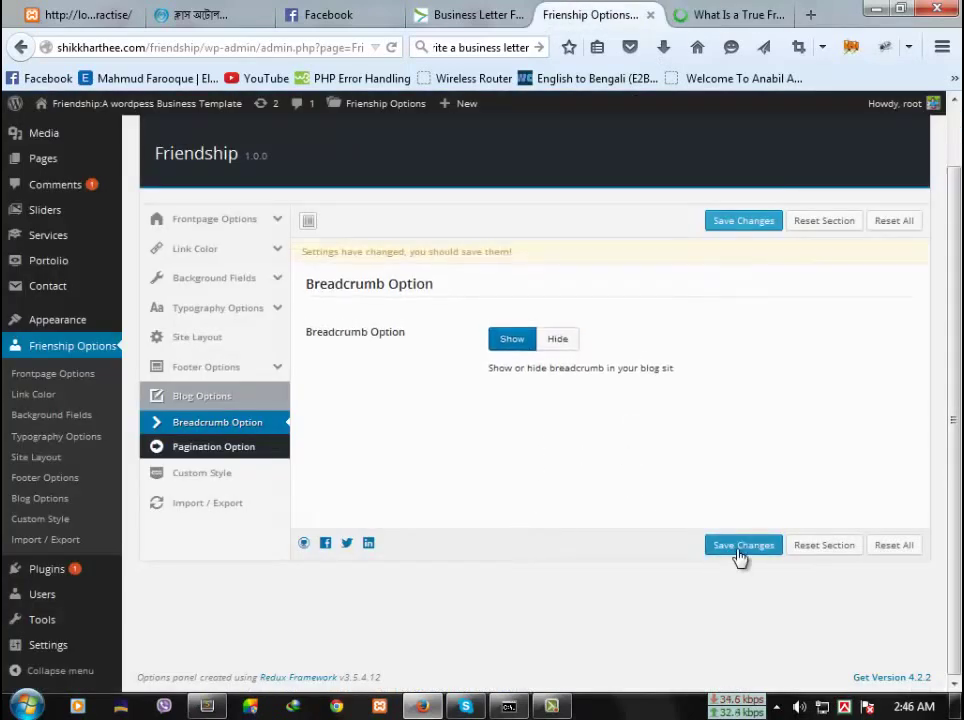
{"action": "left_click", "coordinate": [741, 552]}
{"action": "left_click", "coordinate": [740, 10]}
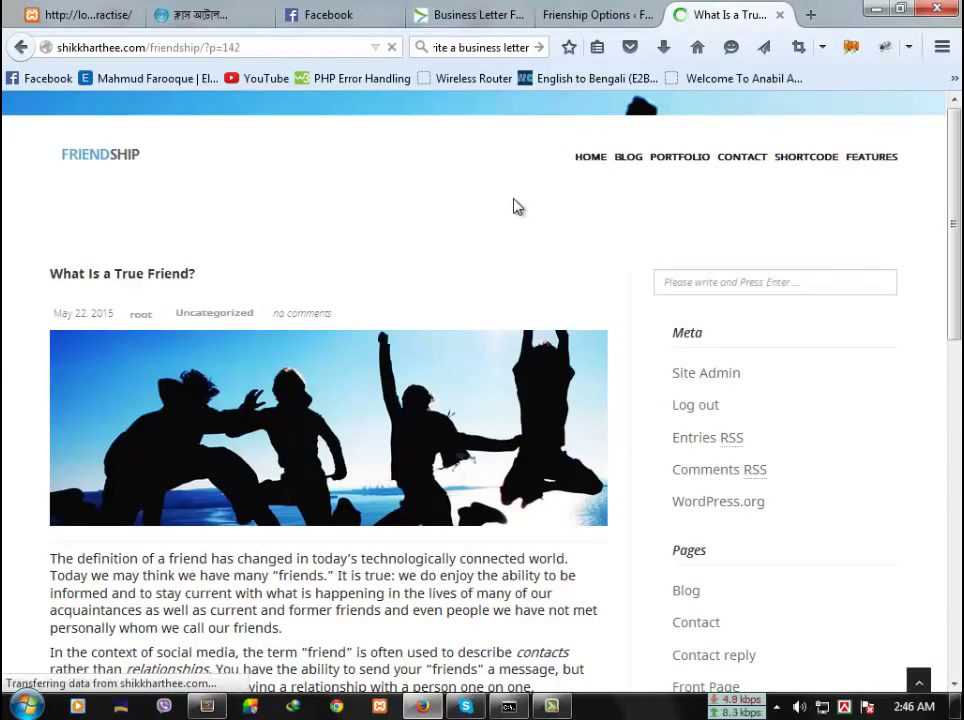
Confirm the post now shows its Blog › Uncategorized › What Is a True Friend? breadcrumb
{"action": "left_click", "coordinate": [620, 10]}
{"action": "left_click", "coordinate": [732, 11]}
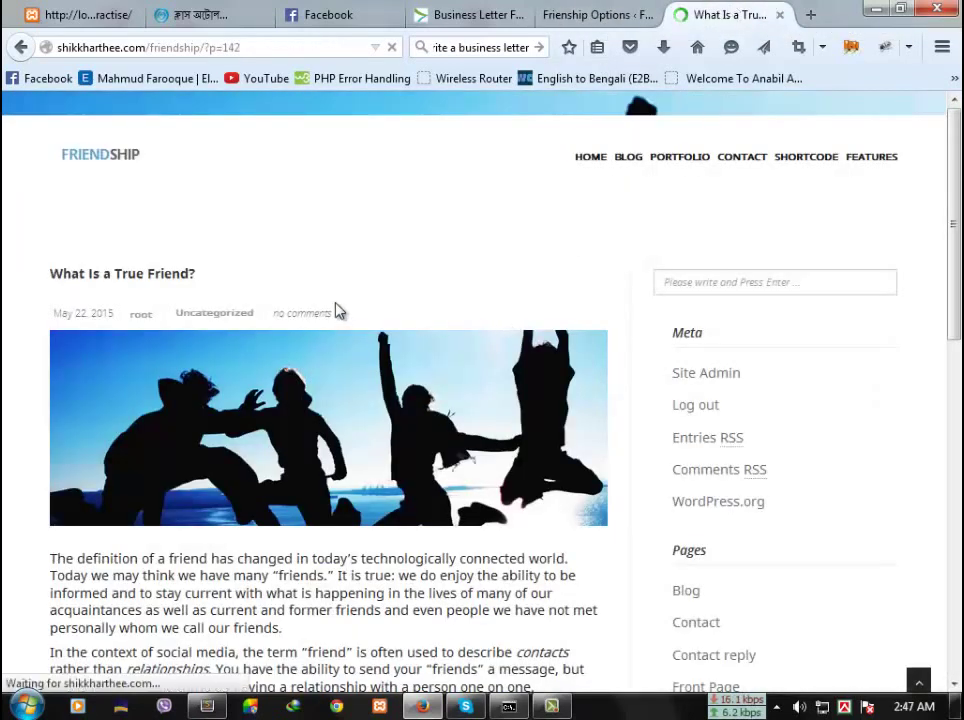
{"action": "left_click", "coordinate": [575, 14]}
{"action": "left_click", "coordinate": [727, 12]}
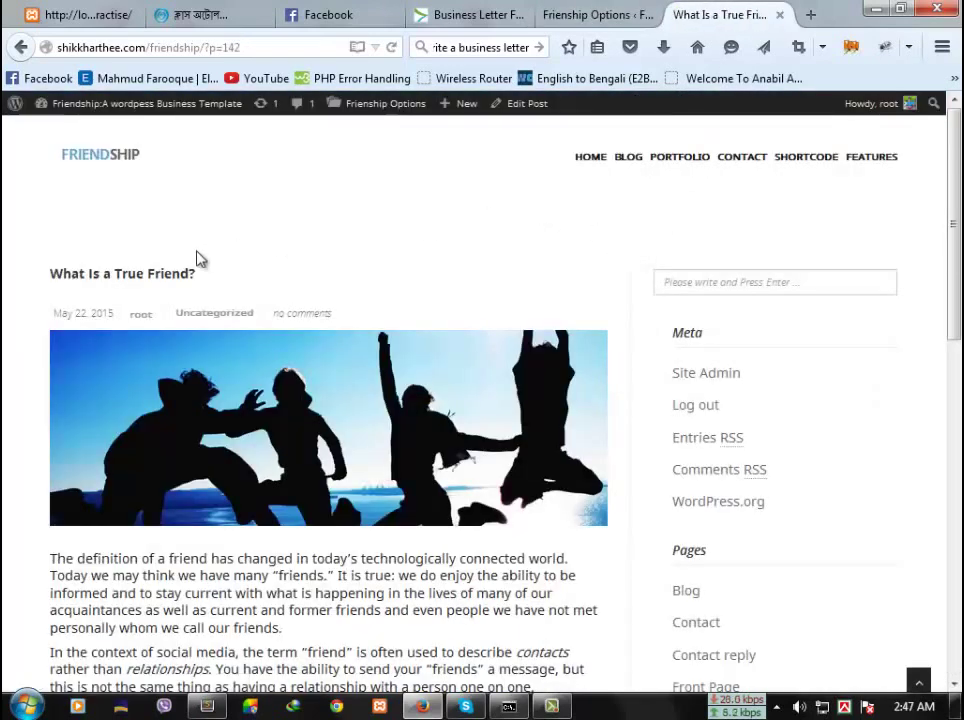
{"action": "left_click", "coordinate": [590, 14]}
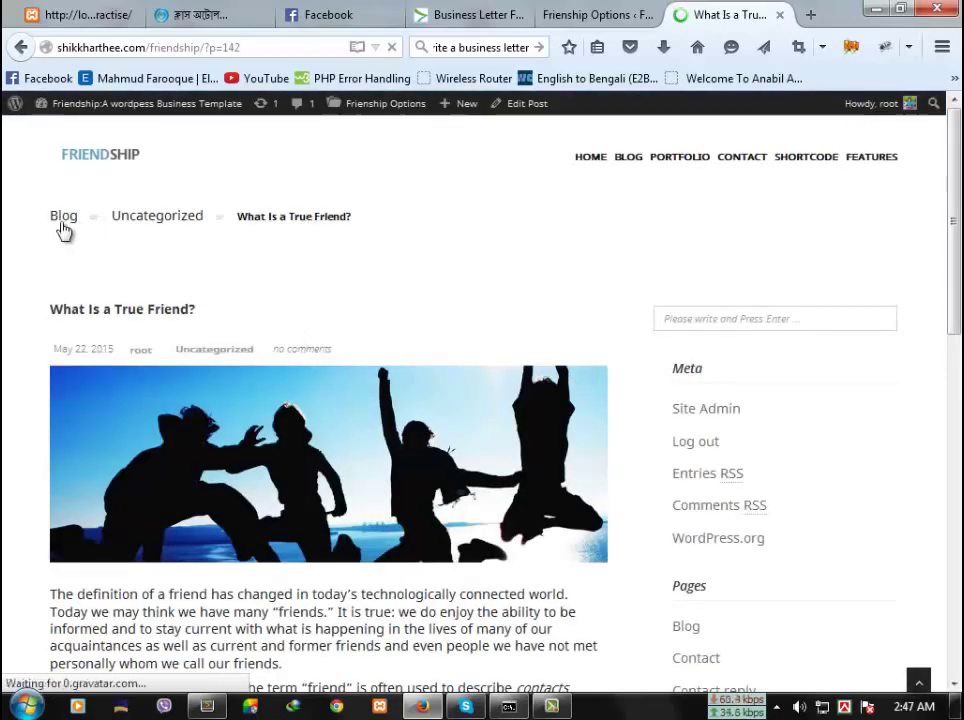
{"action": "left_click", "coordinate": [620, 16]}
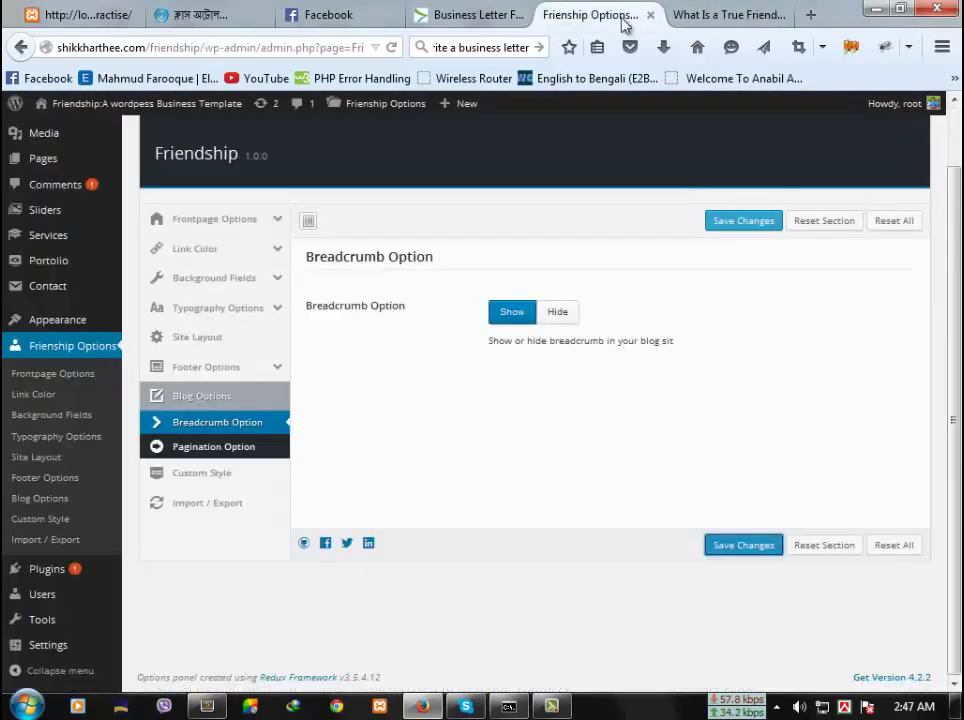
View Pagination Option, then Custom Style with its #header and .social-network CSS rules
{"action": "left_click", "coordinate": [235, 448]}
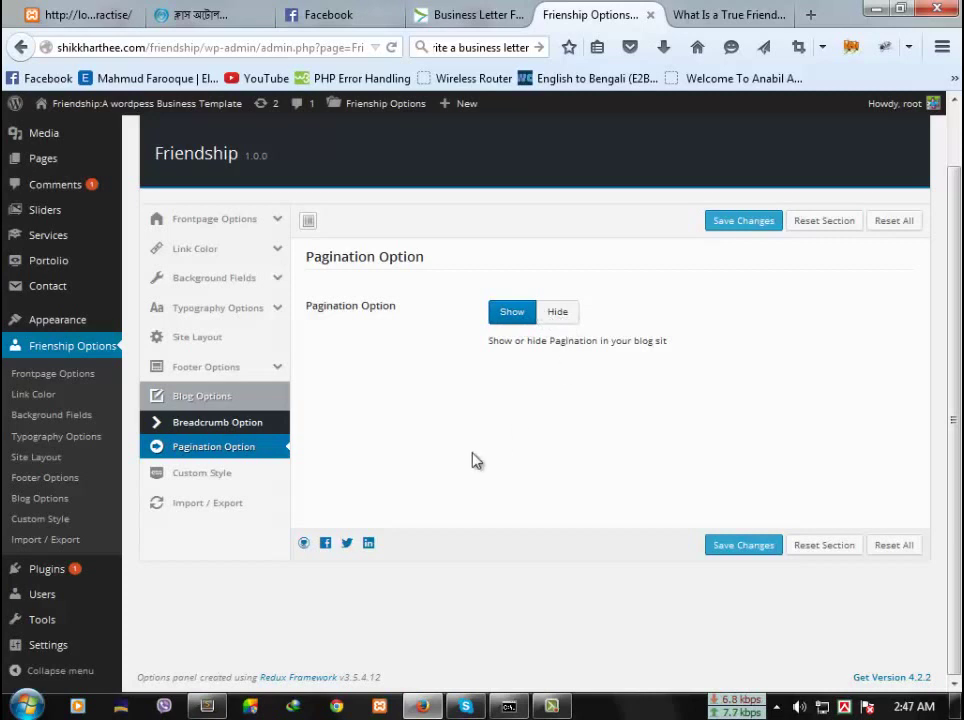
{"action": "left_click", "coordinate": [216, 476]}
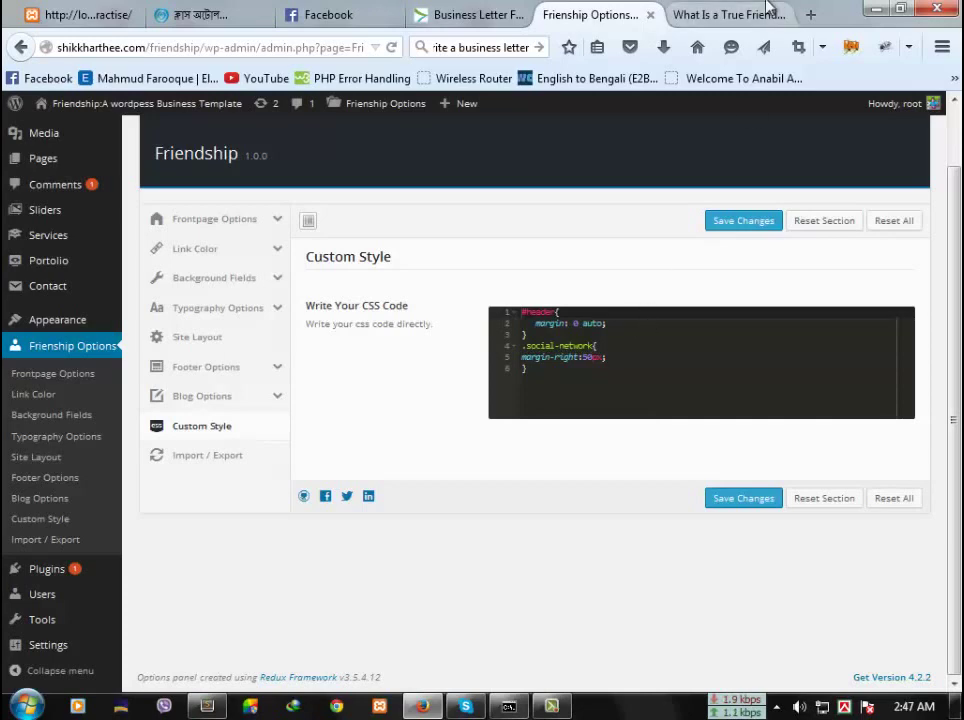
{"action": "left_click", "coordinate": [764, 12]}
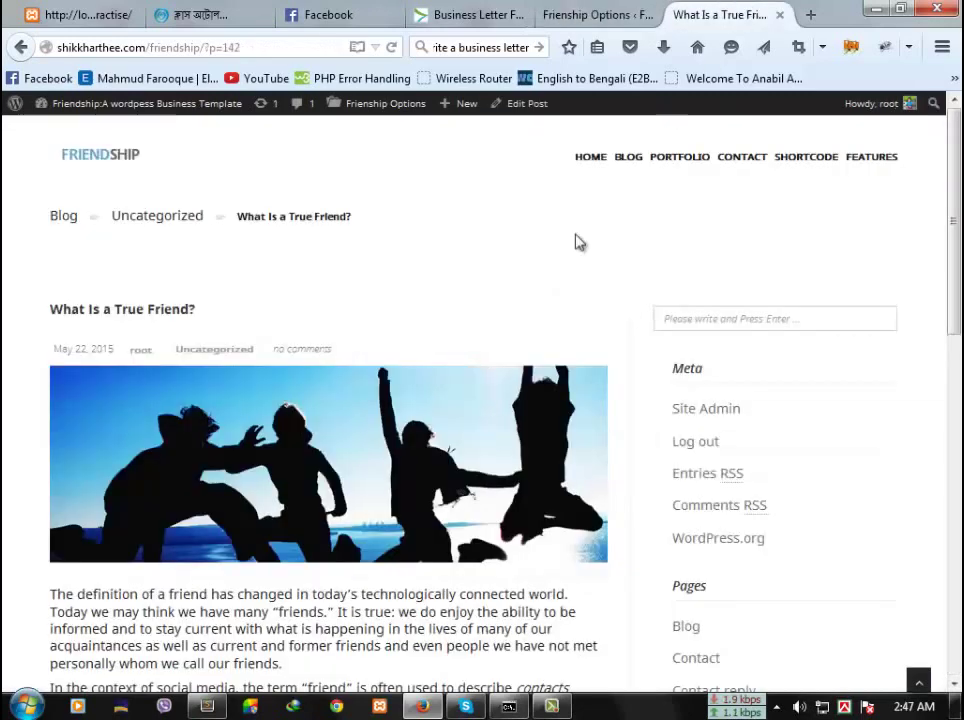
{"action": "left_click", "coordinate": [585, 12]}
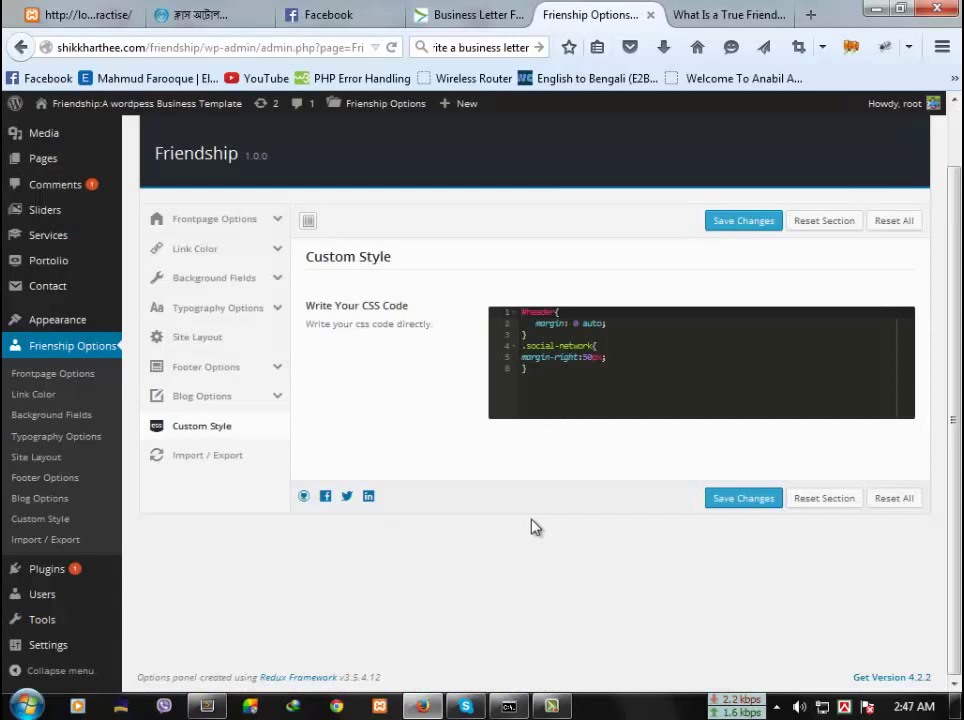